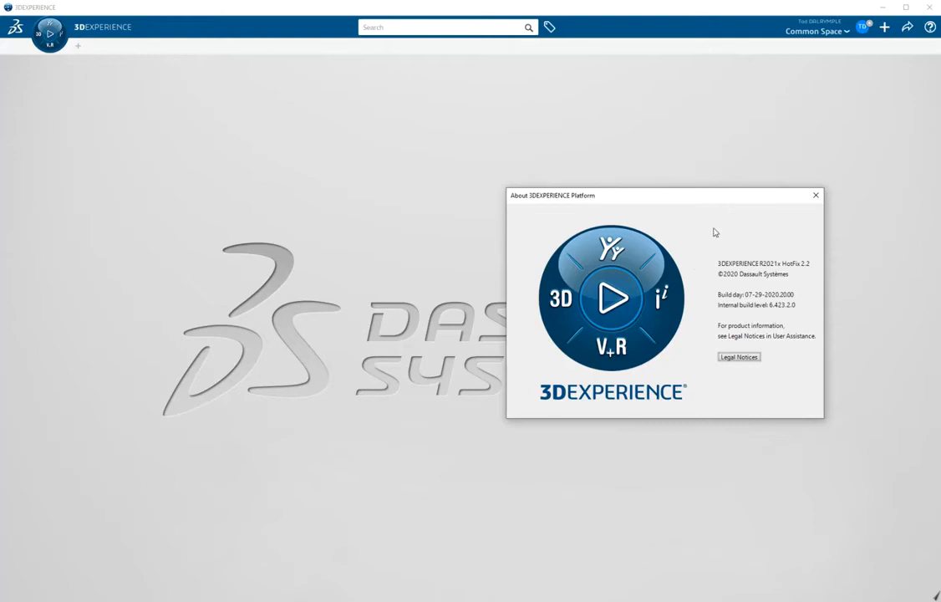
Step: Close the About 3DEXPERIENCE Platform window and launch the Material Calibration app
left_click(816, 197)
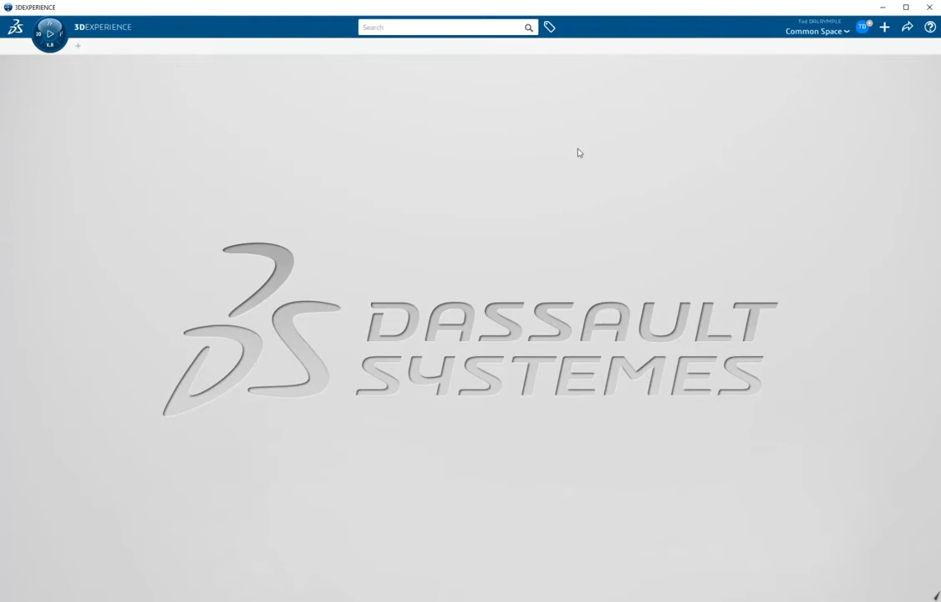
left_click(50, 48)
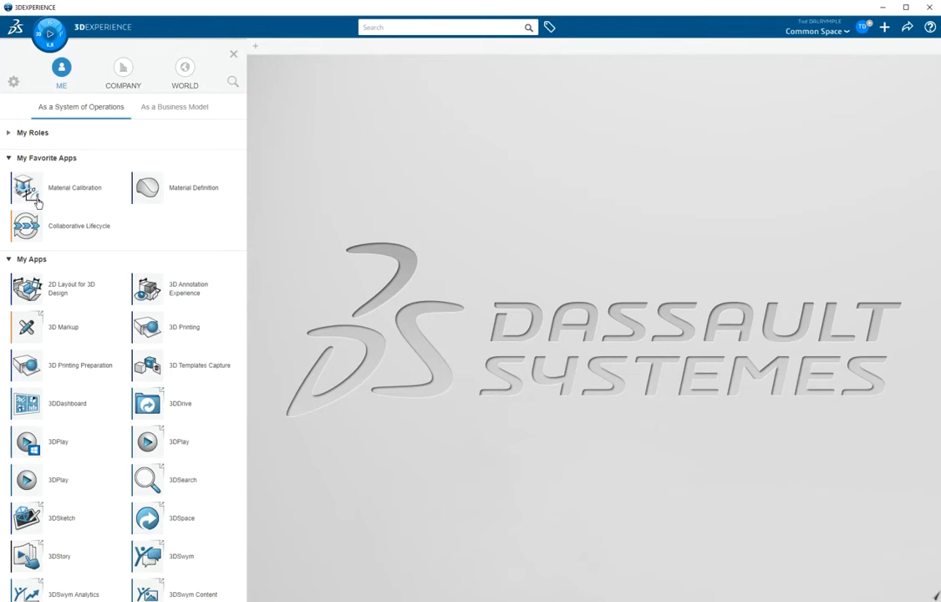
left_click(37, 201)
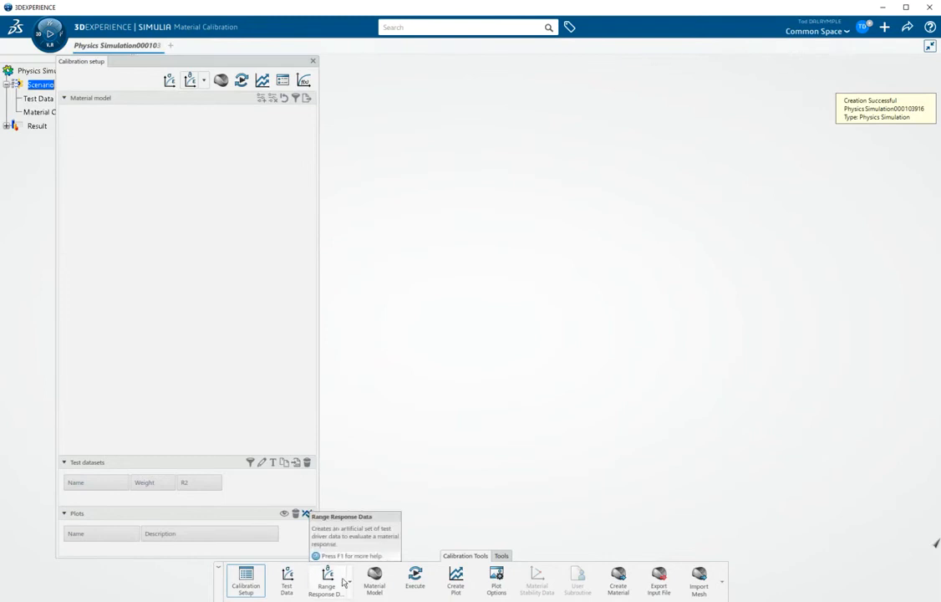
Step: Load BM314_Treloar_test_data.xlsx from the a_Benchmark_3-1-4 folder for test data import
left_click(169, 80)
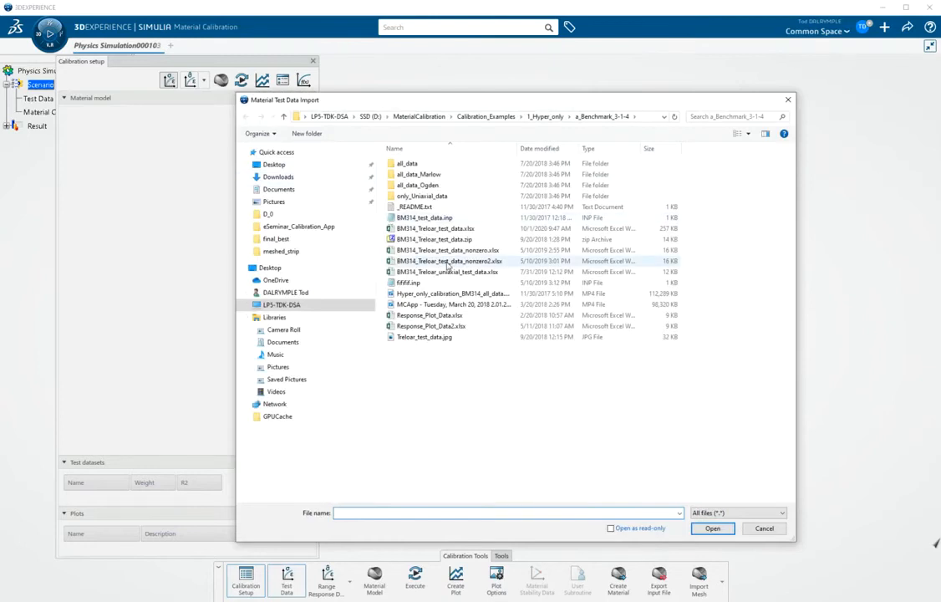
left_click(417, 230)
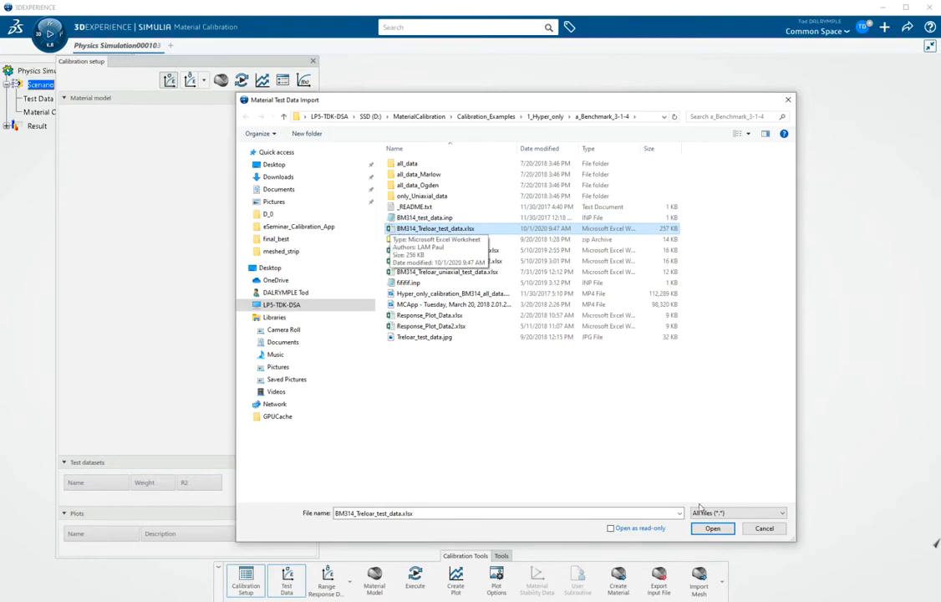
left_click(710, 529)
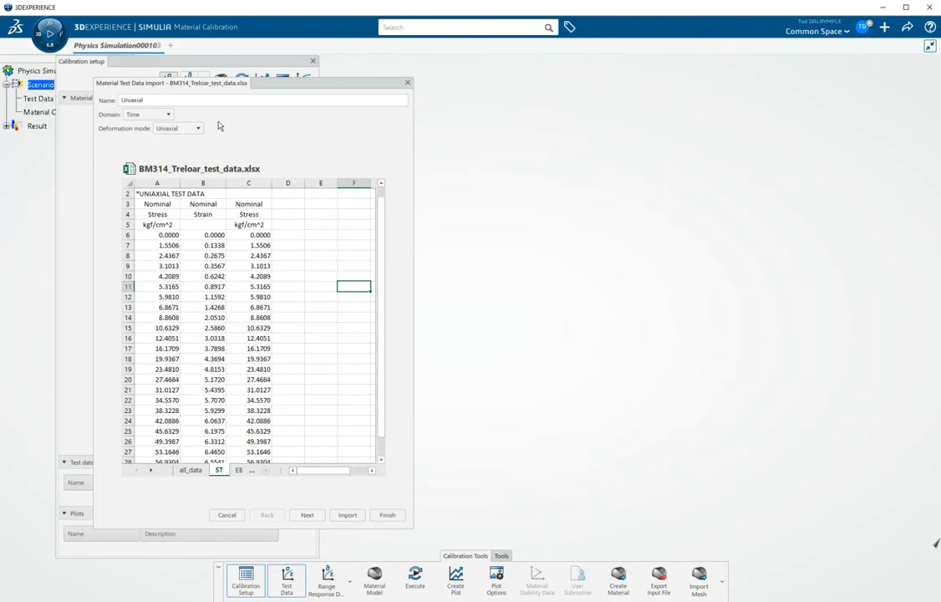
left_click(167, 115)
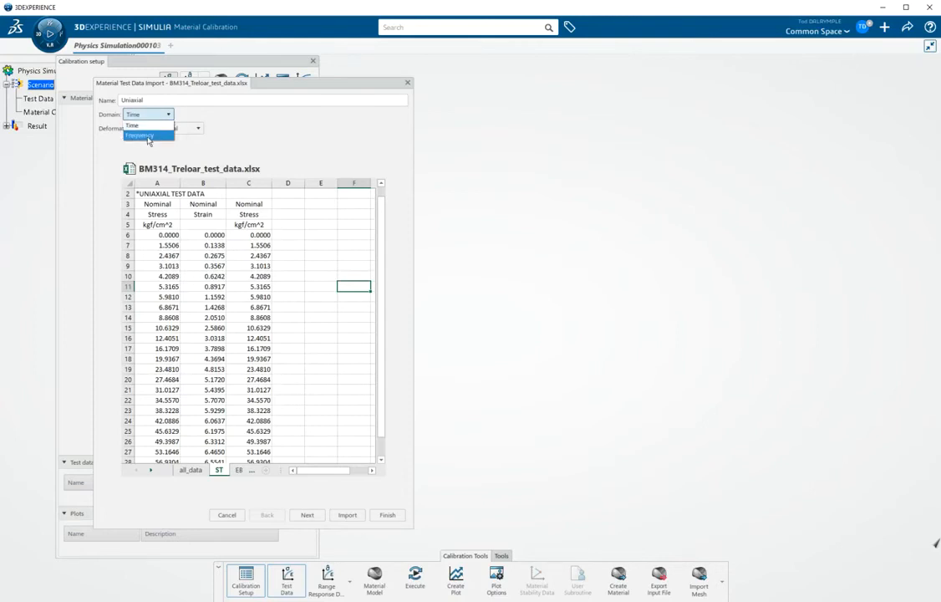
left_click(223, 135)
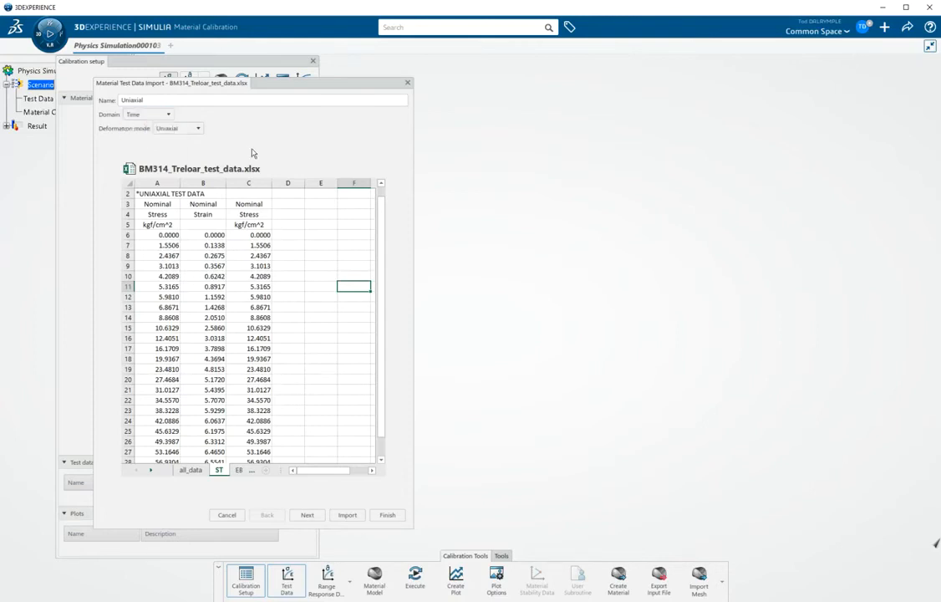
left_click(198, 129)
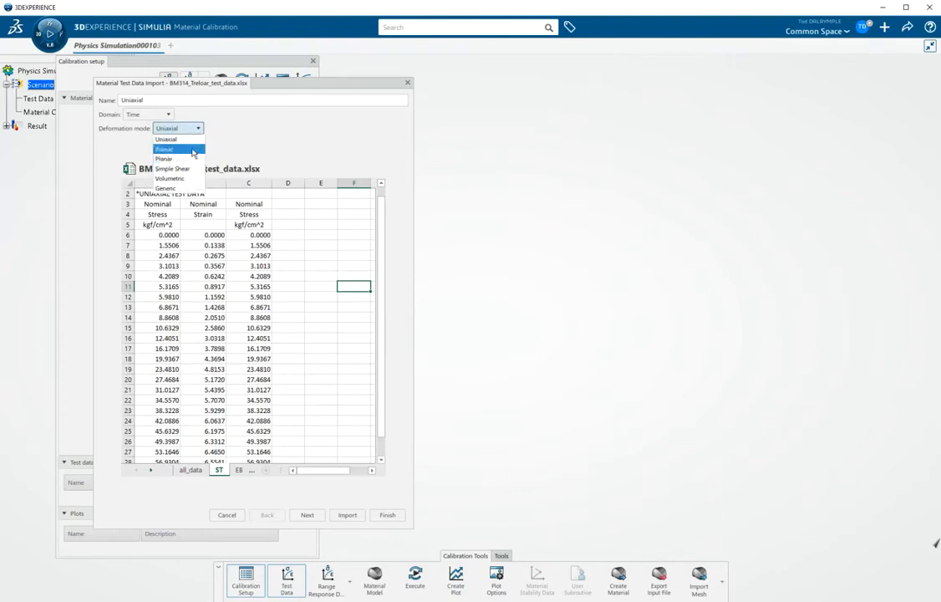
left_click(234, 151)
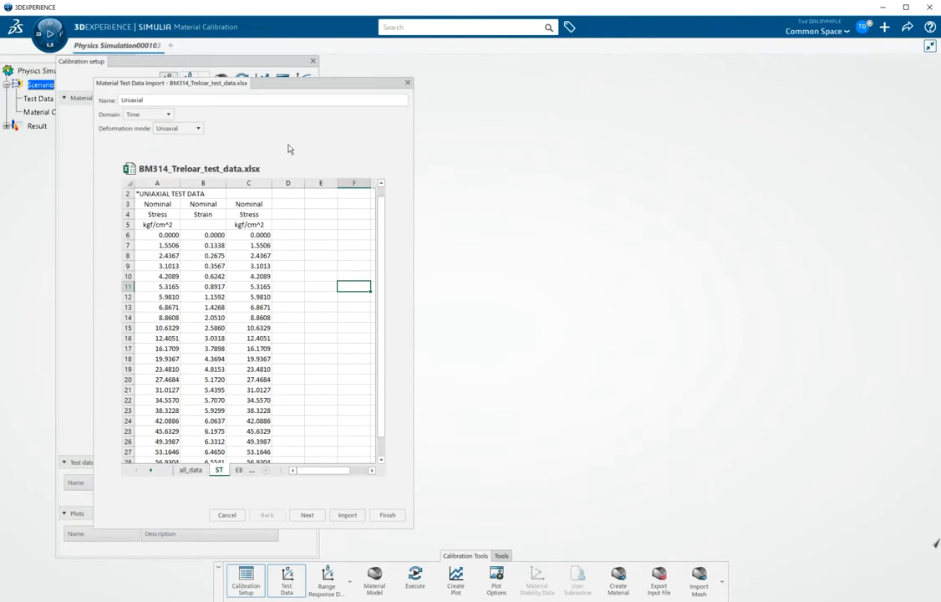
Step: Name the uniaxial dataset ST and load the nominal strain and stress columns B and C from the ST sheet
double_click(134, 100)
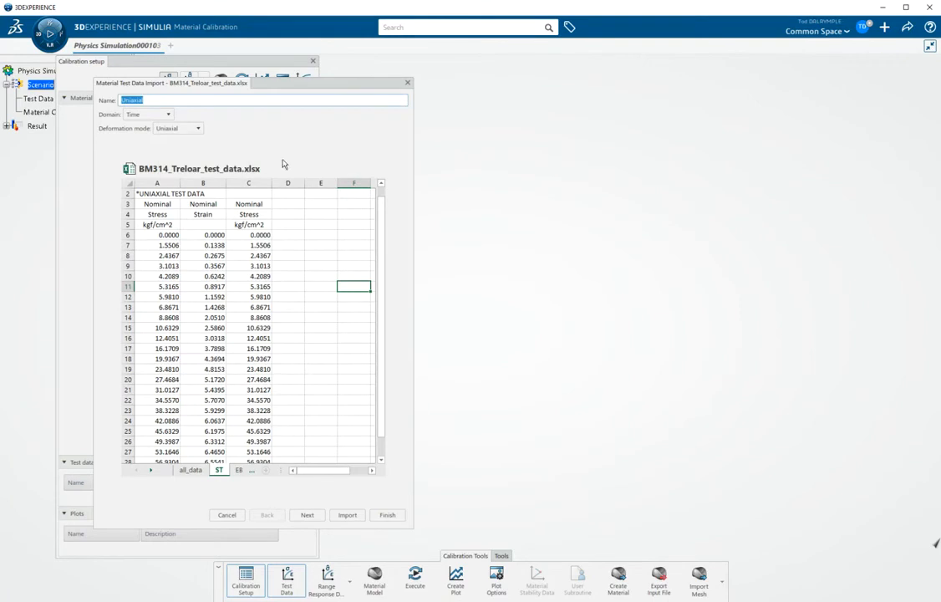
type("ST")
left_click_drag(205, 184, 252, 186)
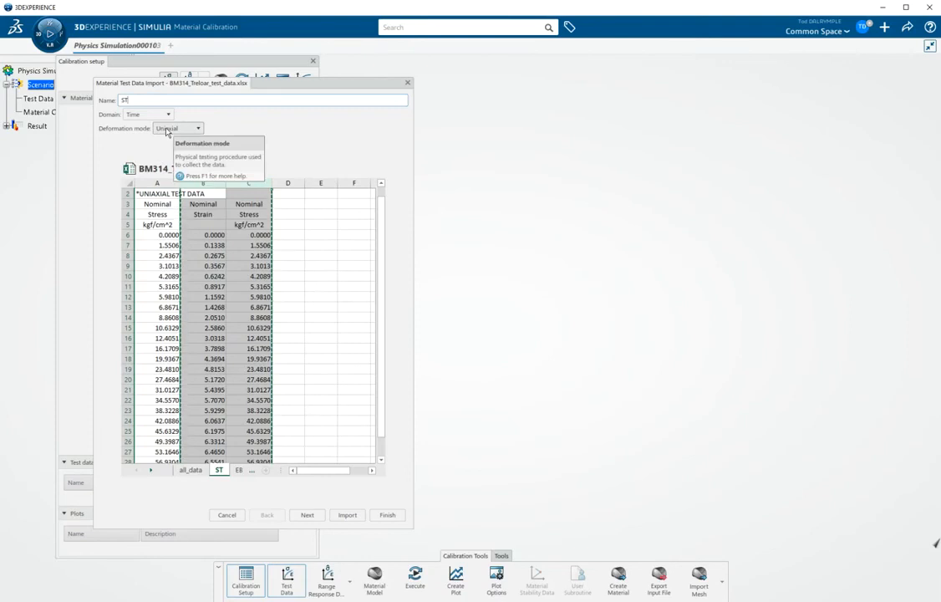
left_click(308, 515)
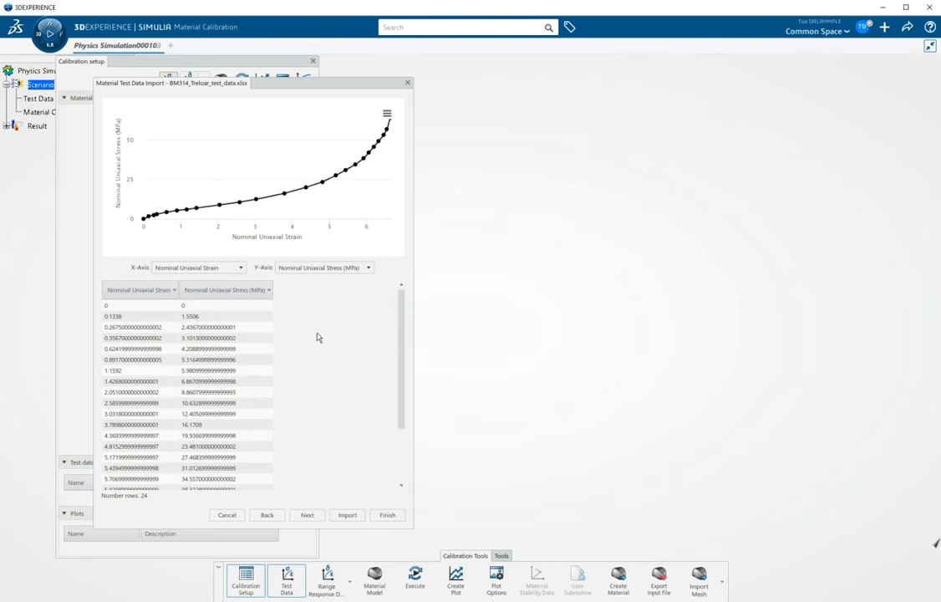
Step: Switch the first data column to Time in seconds and back to Nominal Uniaxial Strain without a unit
left_click(129, 292)
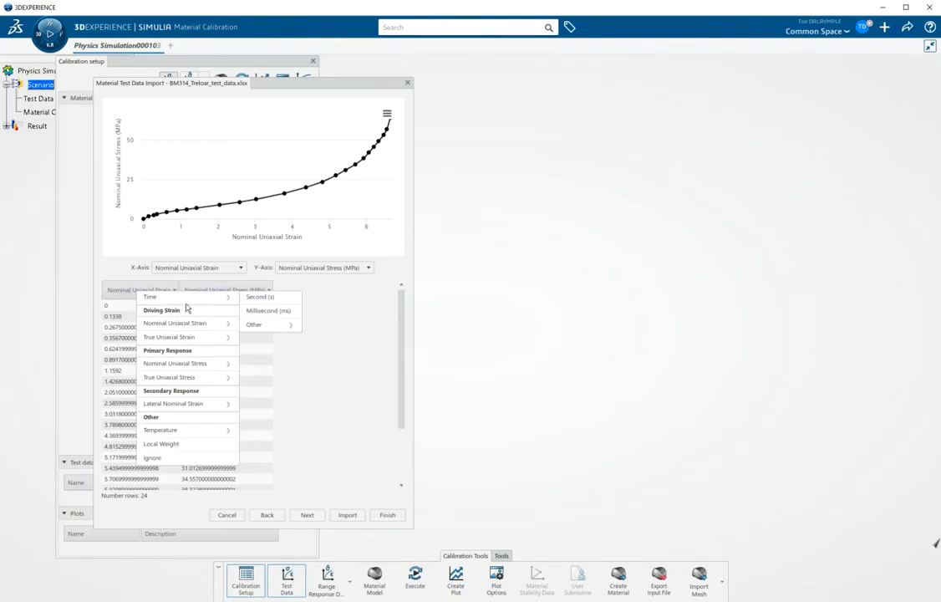
left_click(264, 299)
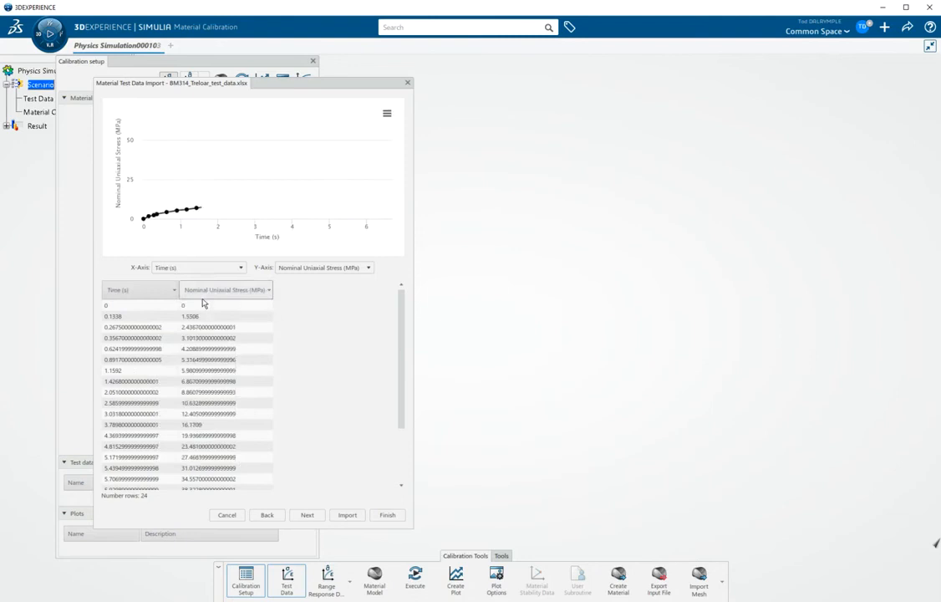
left_click(128, 295)
mouse_move(180, 325)
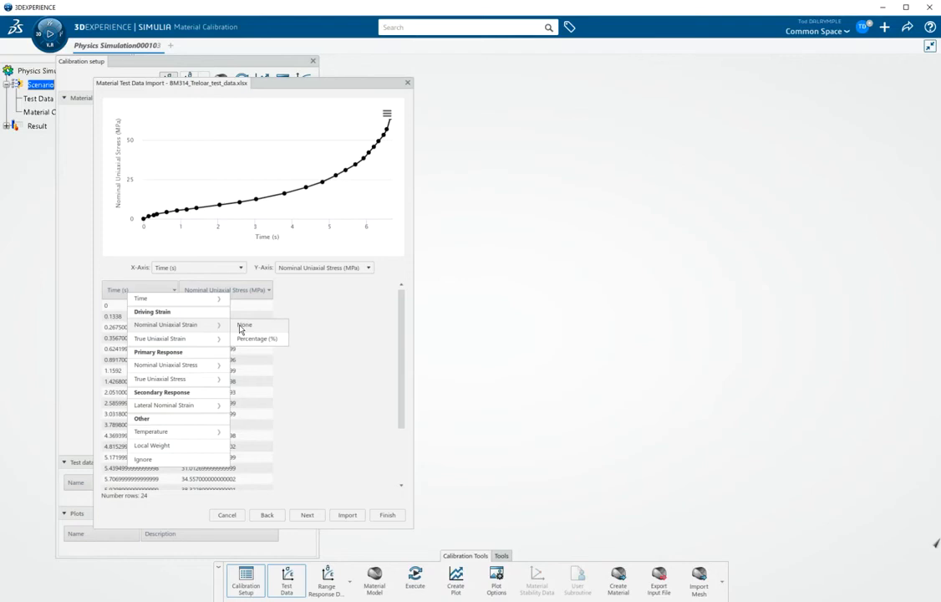
left_click(241, 329)
Step: Define the second data column as Nominal Uniaxial Stress in kilogram force per square centimeter (kgf_cm2)
left_click(266, 292)
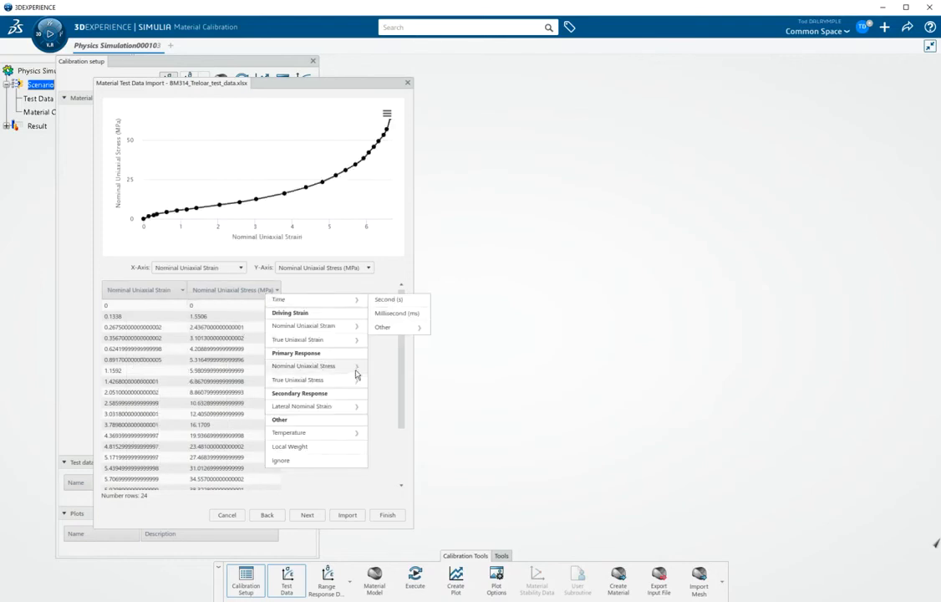
mouse_move(345, 367)
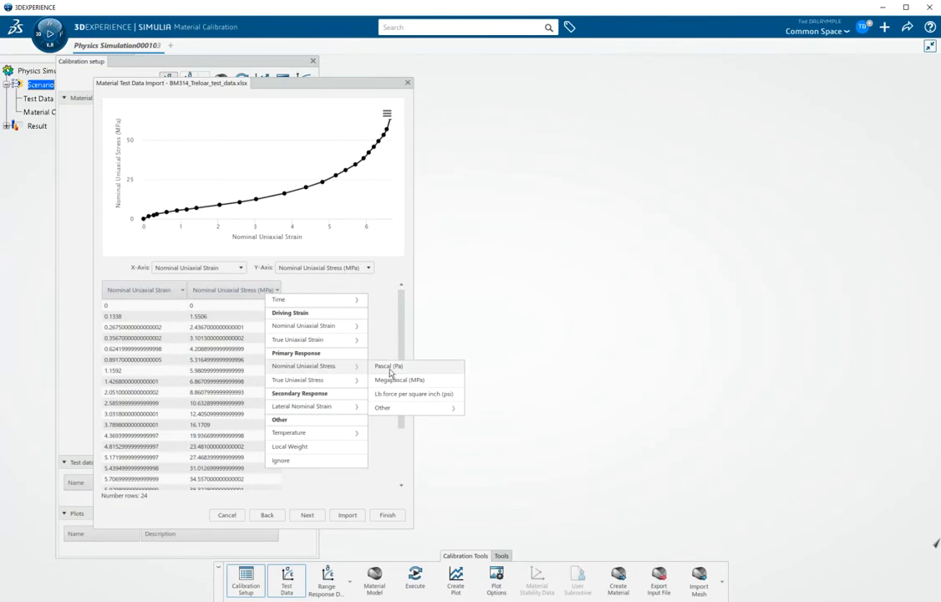
mouse_move(439, 412)
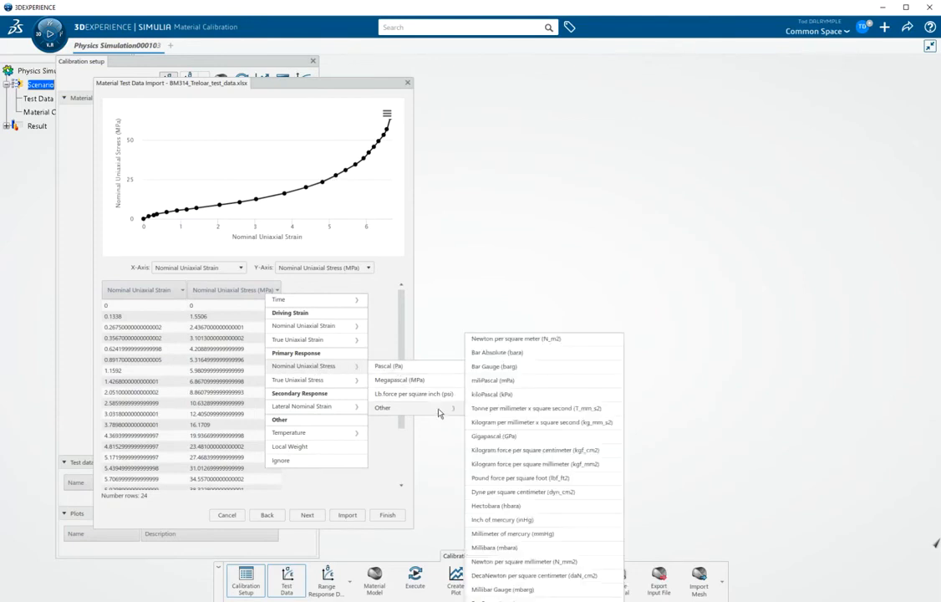
left_click(551, 456)
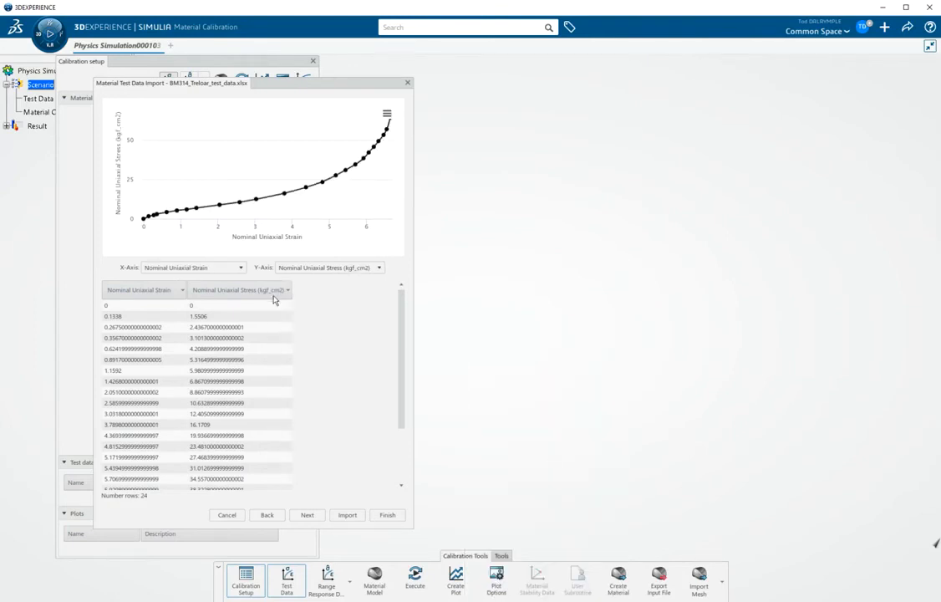
Step: Import the ST dataset with the default strain rate and temperature, and move its plot window clear of the import dialog
left_click(307, 515)
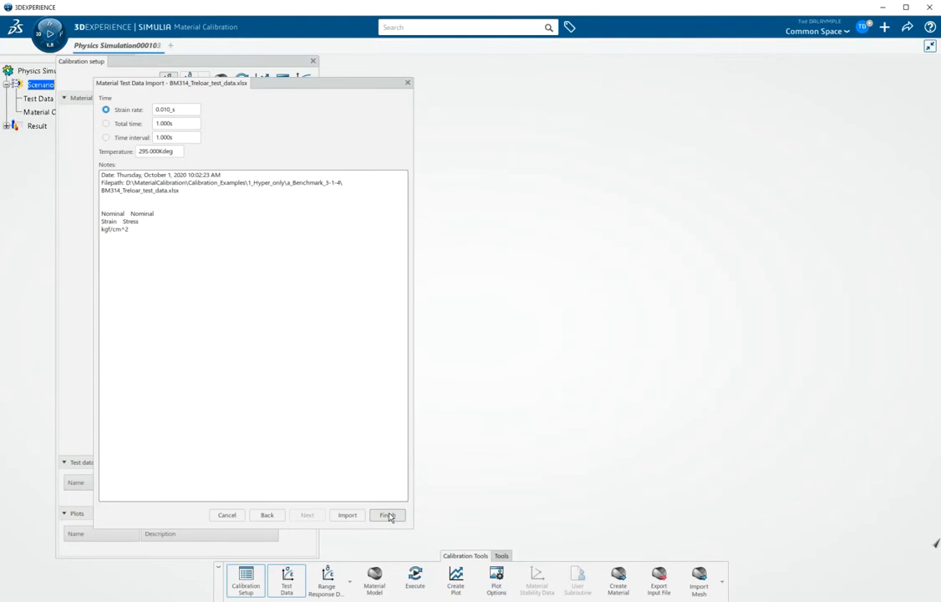
left_click(342, 517)
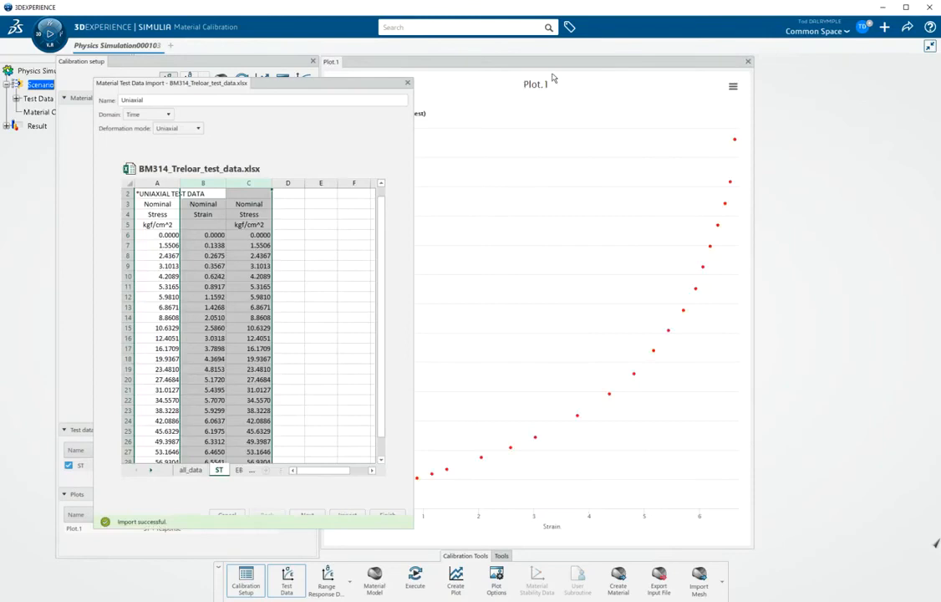
left_click_drag(492, 60, 662, 77)
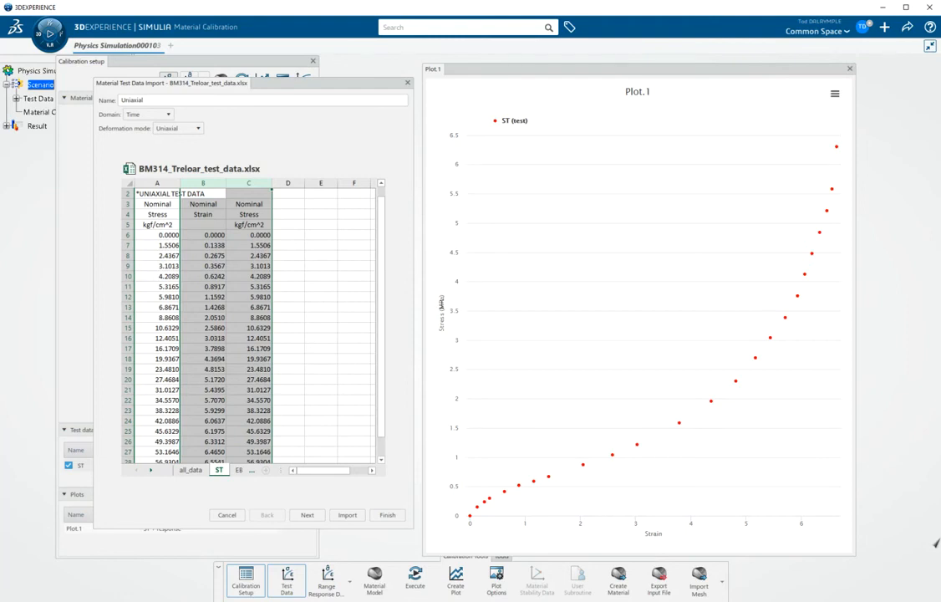
Step: Import columns B and C of the EB sheet as a Biaxial test dataset named EB
left_click(240, 473)
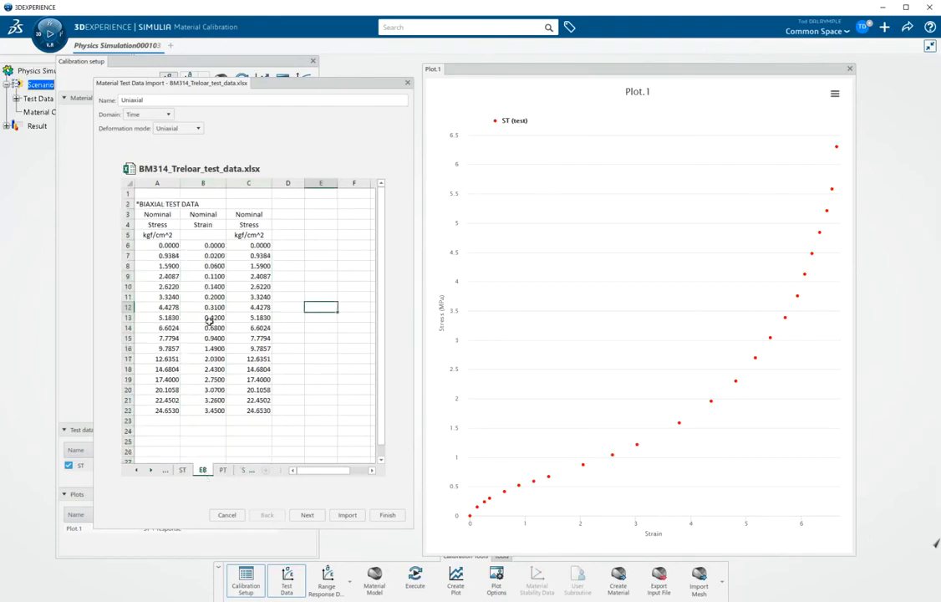
left_click_drag(213, 181, 234, 186)
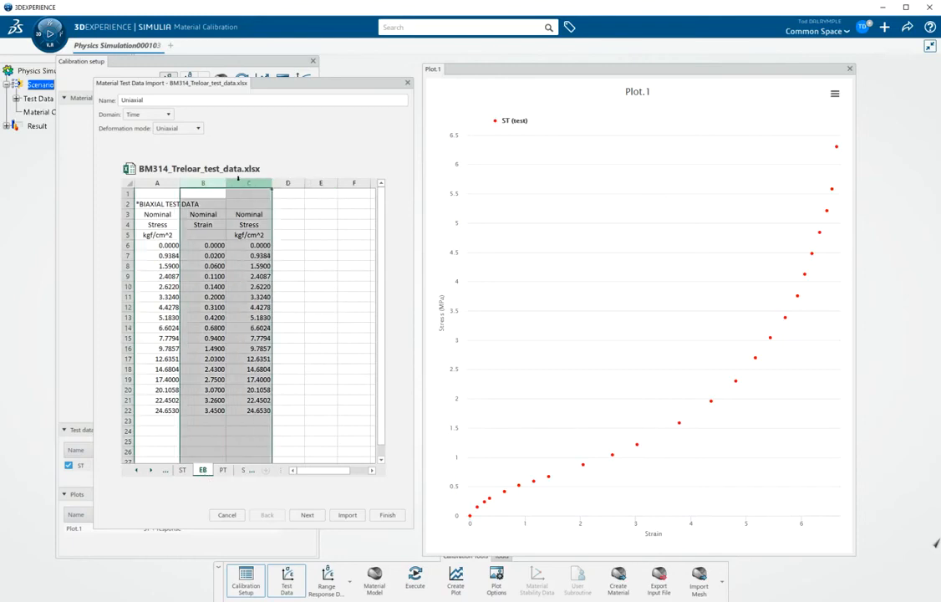
left_click(178, 128)
left_click(175, 154)
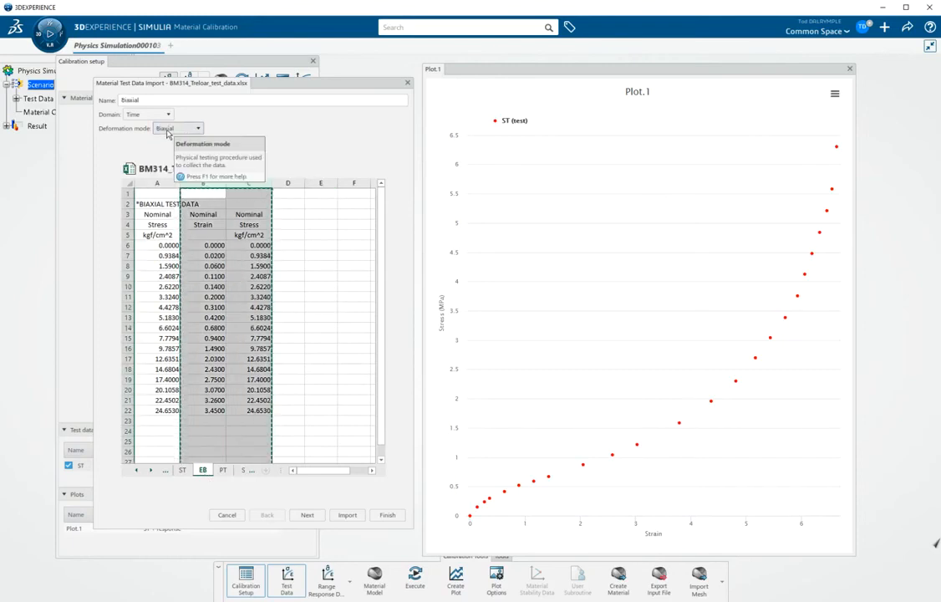
double_click(127, 99)
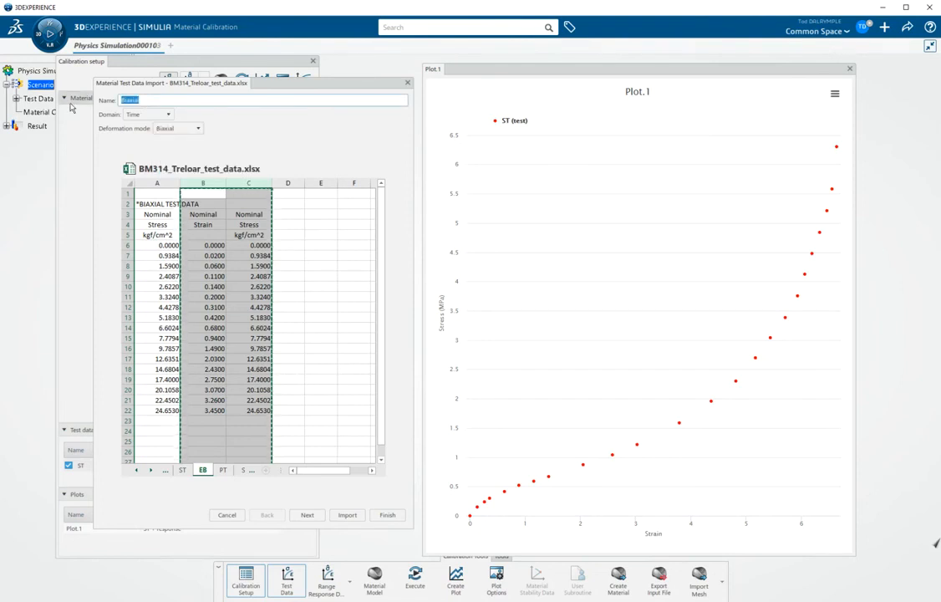
type("EB")
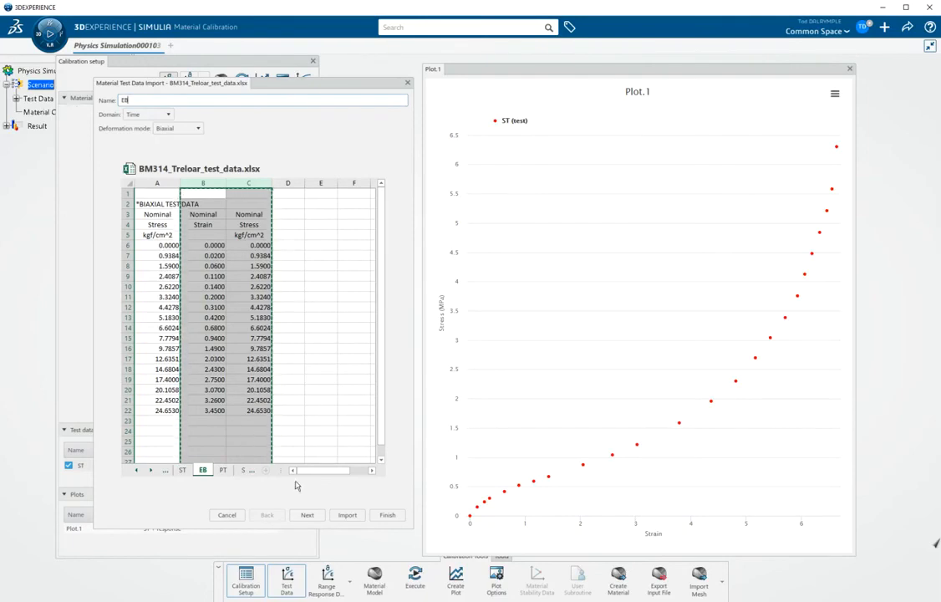
left_click(307, 515)
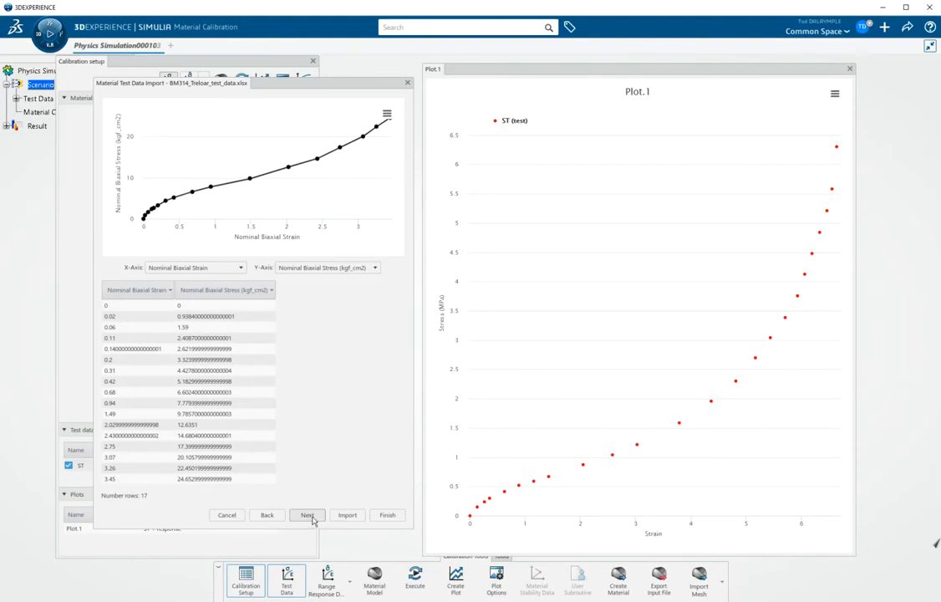
left_click(340, 518)
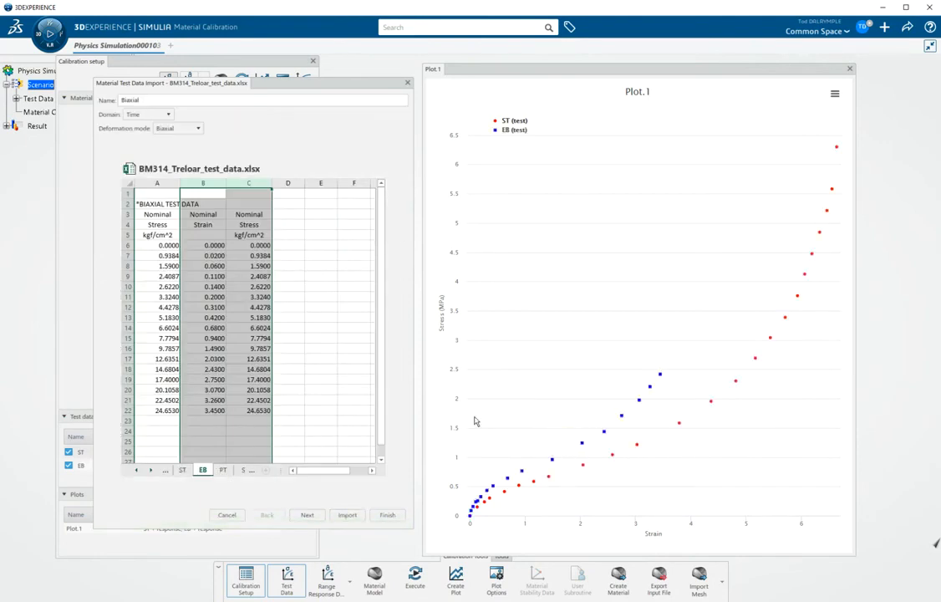
Step: Import columns B and C of the PT sheet as a Planar test dataset named PT, and place the plot window beside the calibration setup
left_click(224, 469)
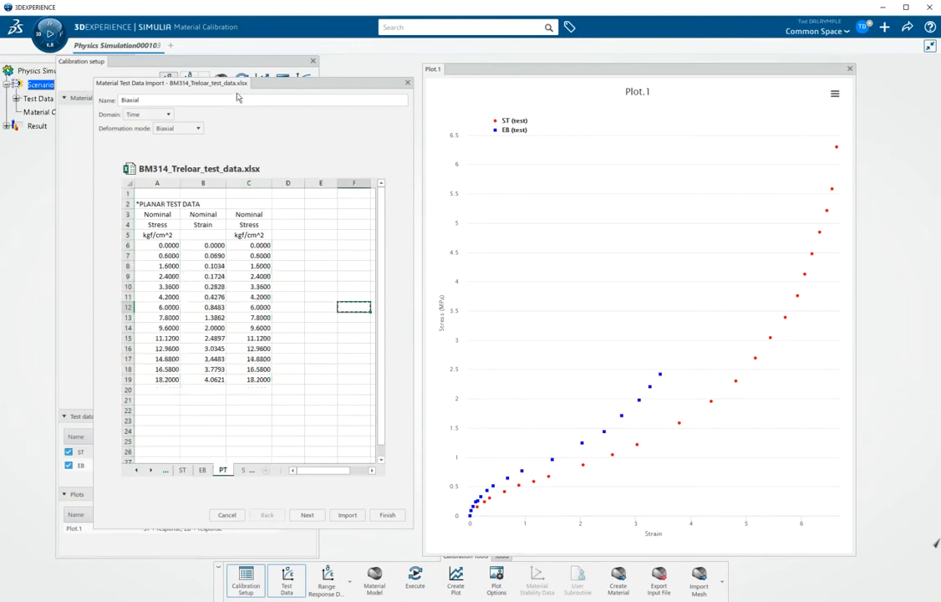
left_click(185, 129)
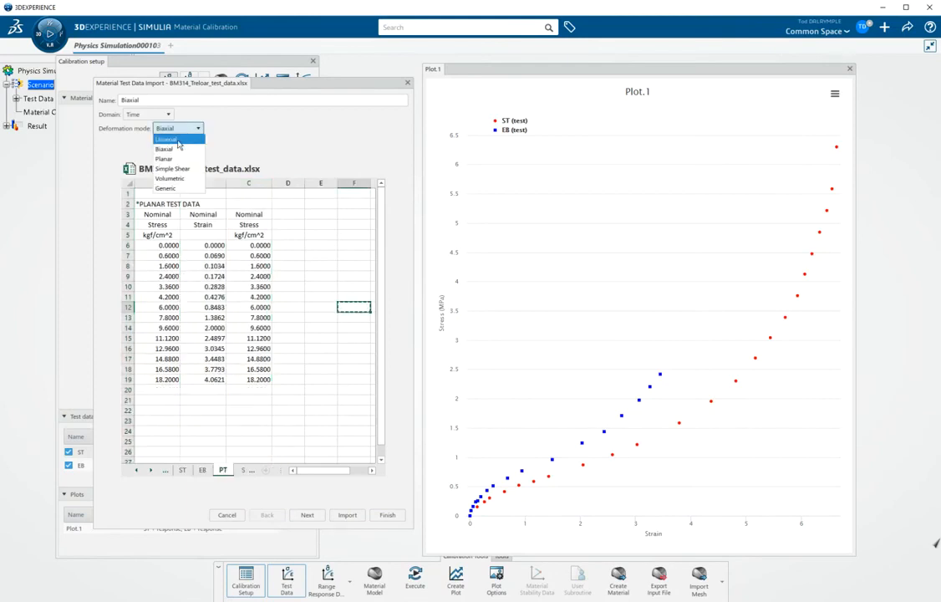
left_click(163, 148)
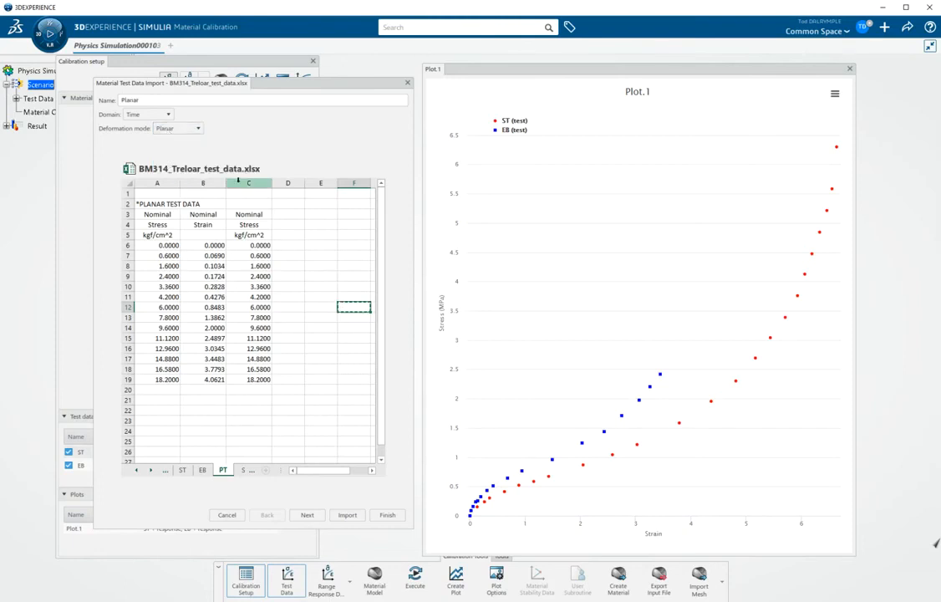
left_click_drag(203, 183, 249, 183)
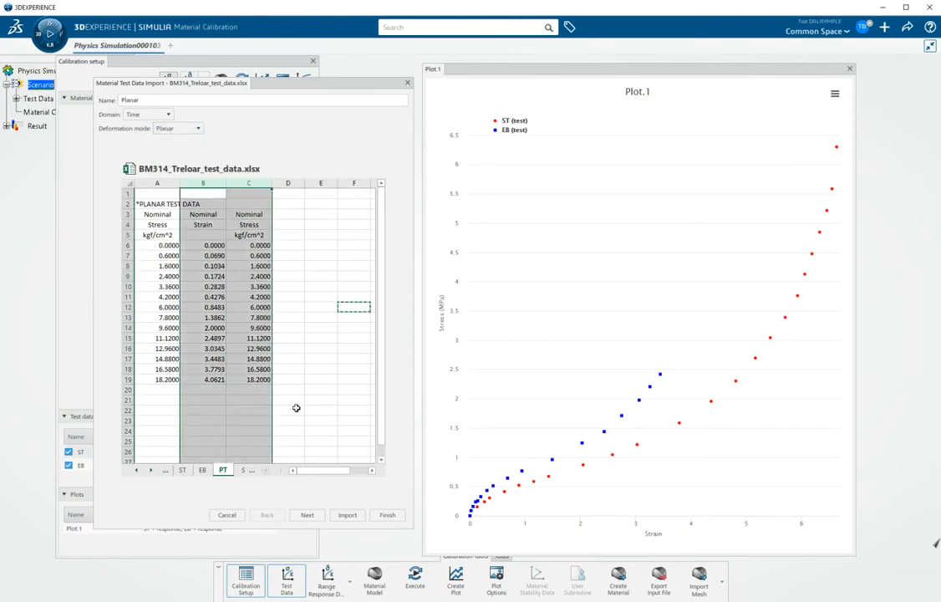
key("ctrl+c")
left_click_drag(140, 99, 120, 99)
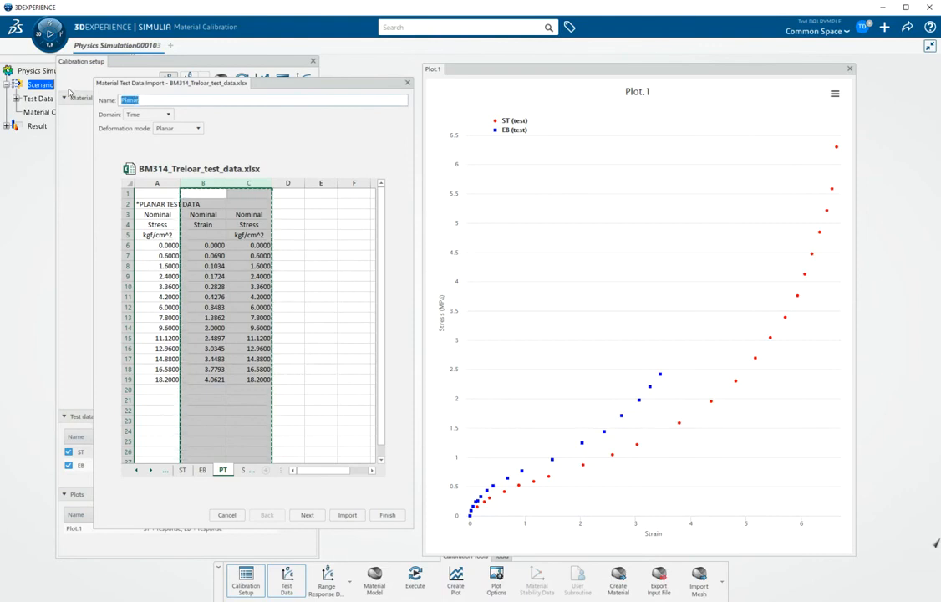
type("PT")
left_click(376, 515)
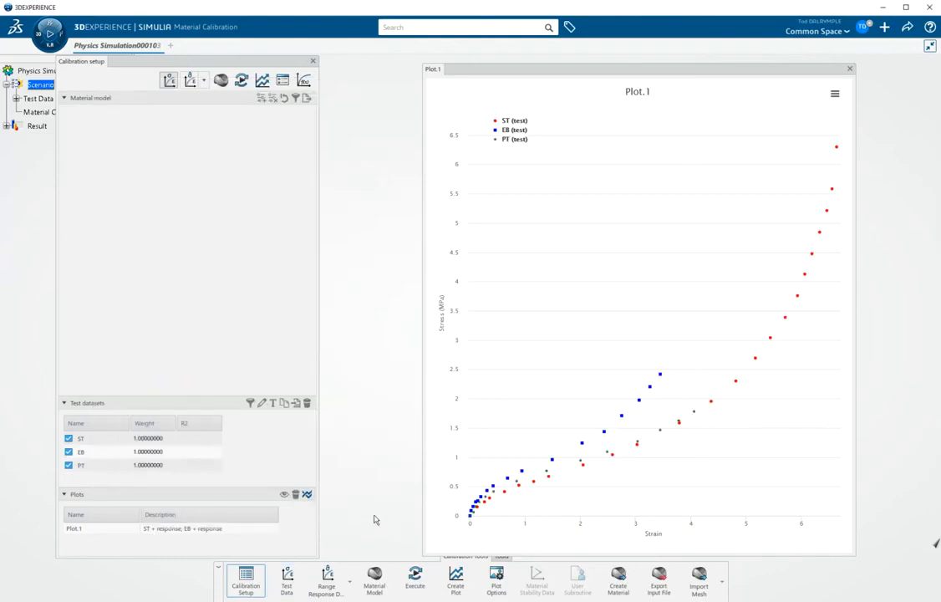
left_click_drag(530, 70, 430, 63)
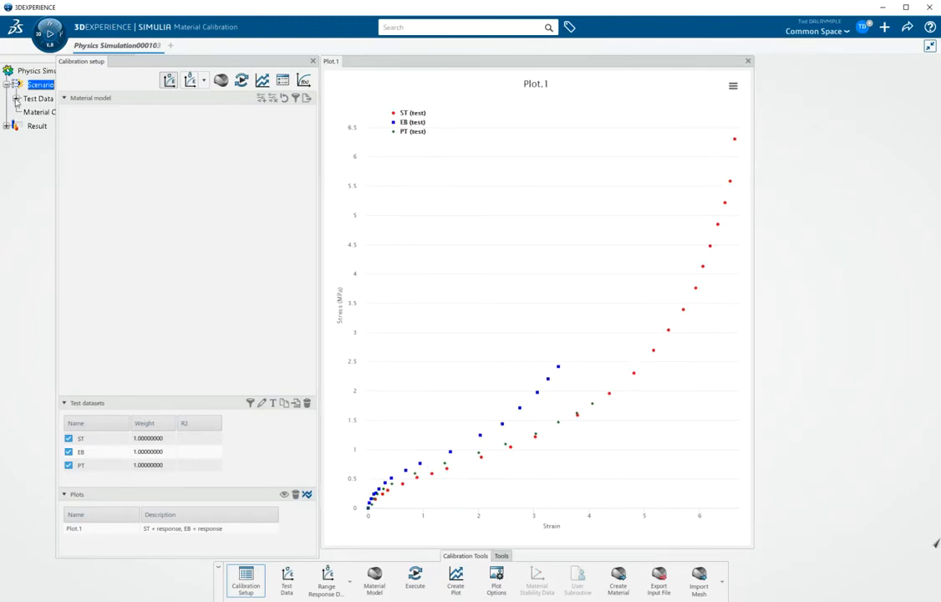
Step: Expand the test data in the tree and inspect the ST dataset's values, curve and processing options without changing anything
left_click(15, 98)
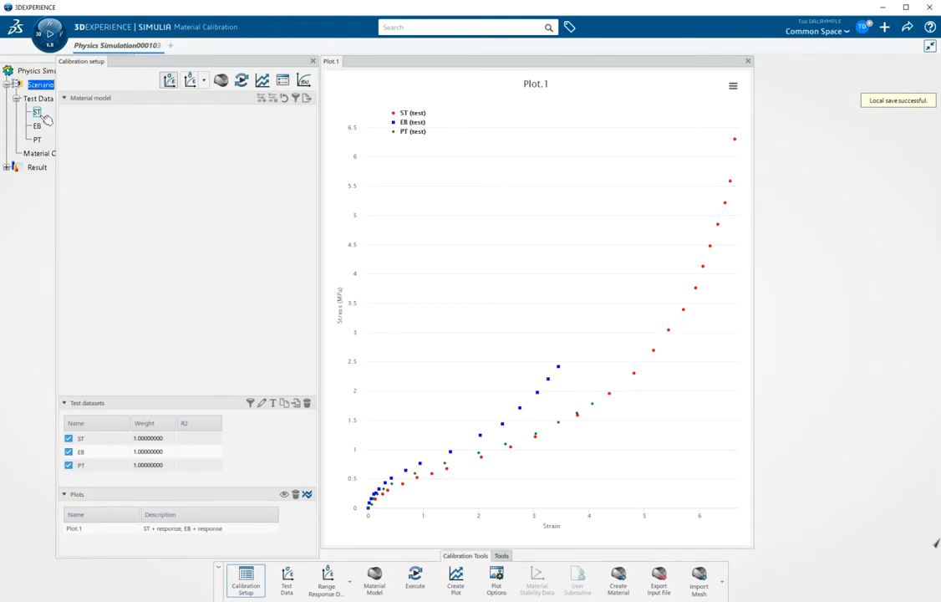
left_click(82, 438)
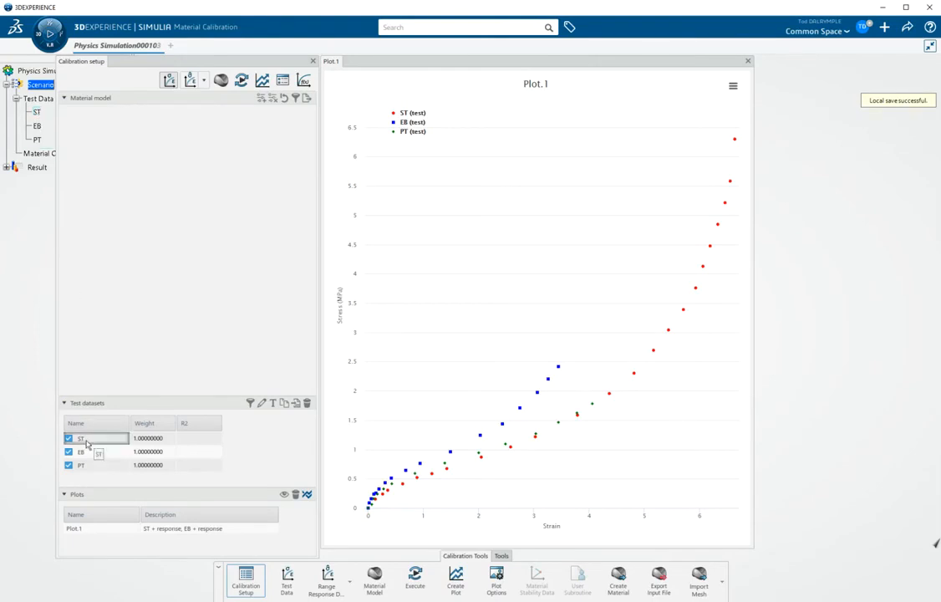
left_click(86, 442)
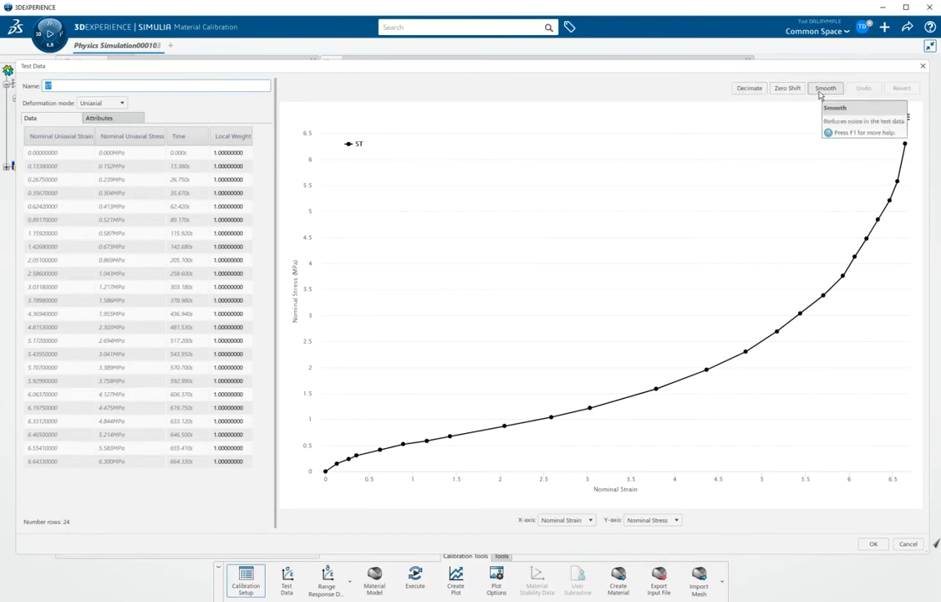
left_click(910, 545)
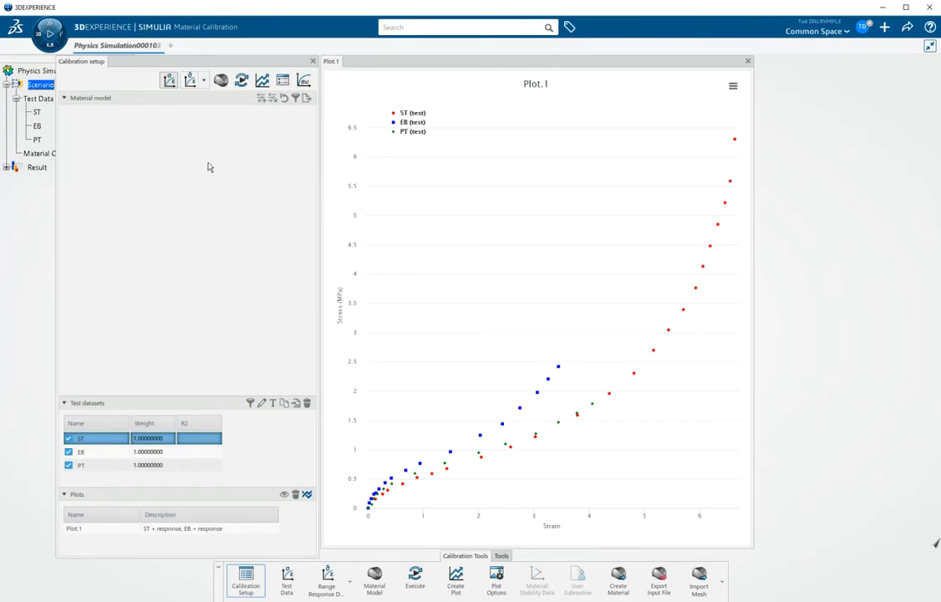
Step: Start a material model definition and expand all model families available for analytic mode
left_click(221, 81)
left_click_drag(569, 111, 553, 132)
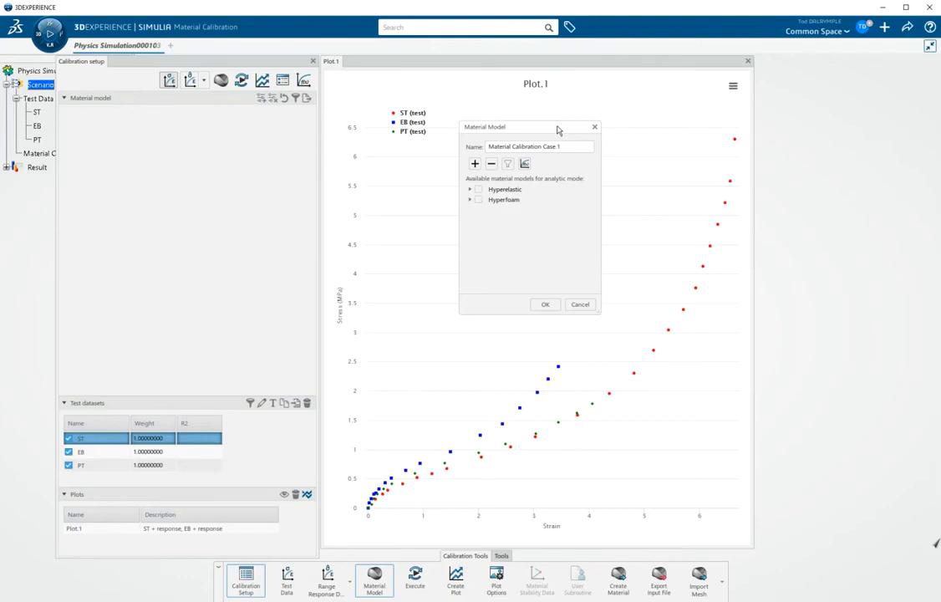
left_click(475, 163)
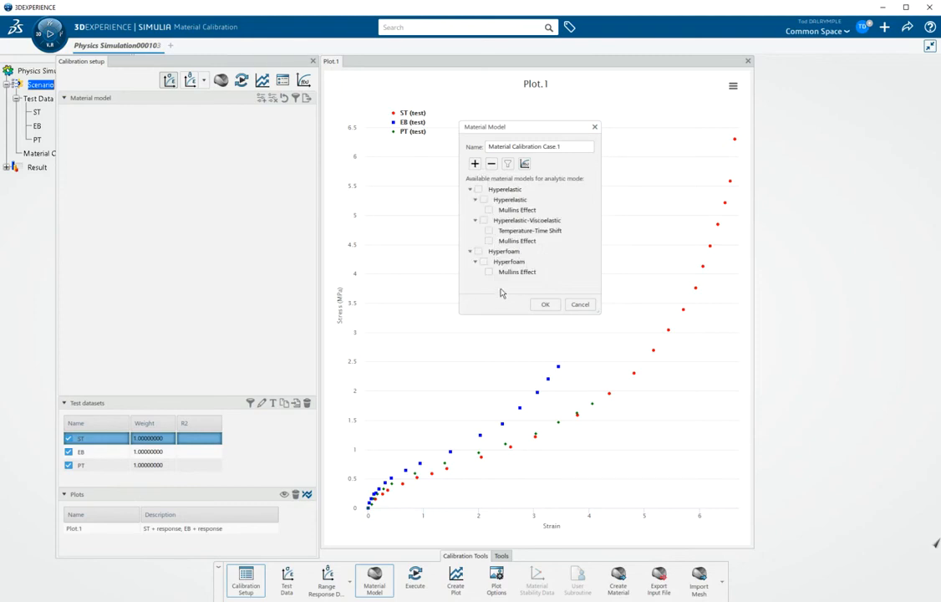
Step: Examine the full list of material models offered in numerical execution mode, and return to analytic mode
left_click(525, 165)
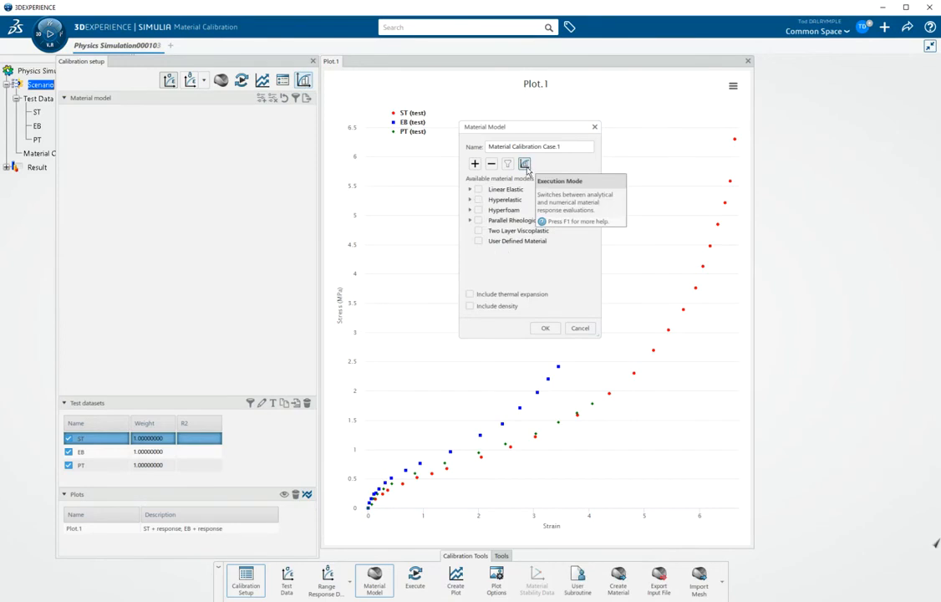
left_click(525, 164)
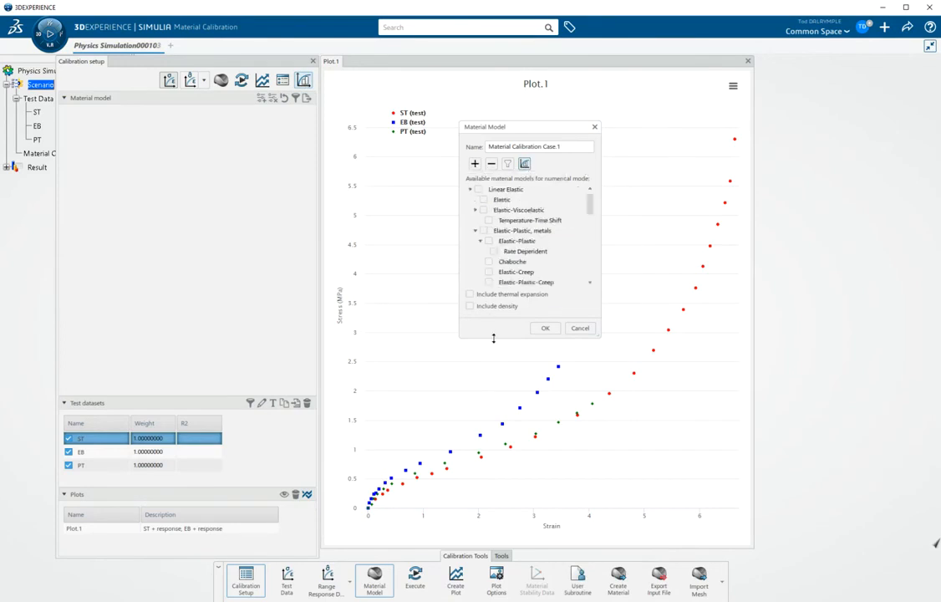
left_click_drag(493, 339, 488, 544)
left_click_drag(543, 122, 543, 91)
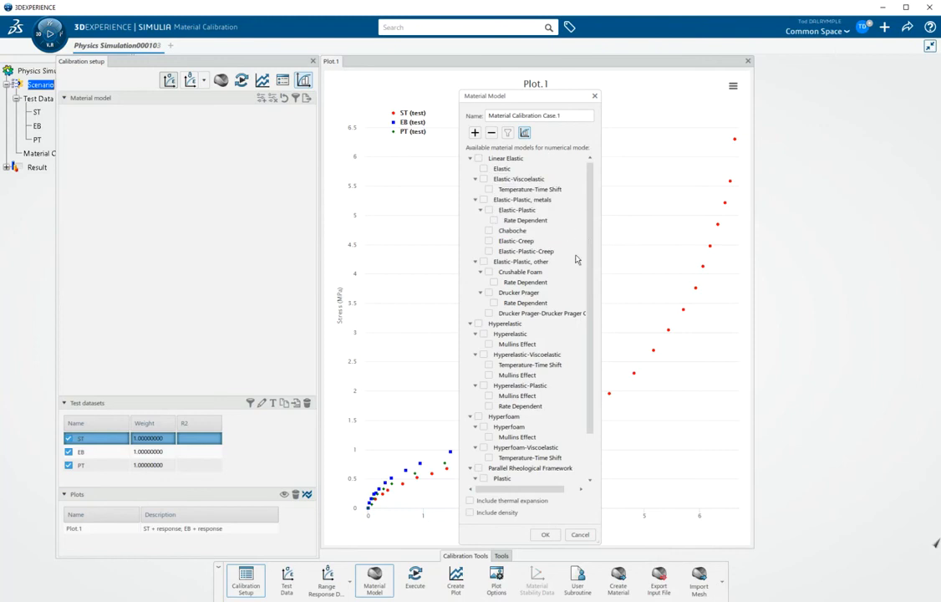
left_click(525, 136)
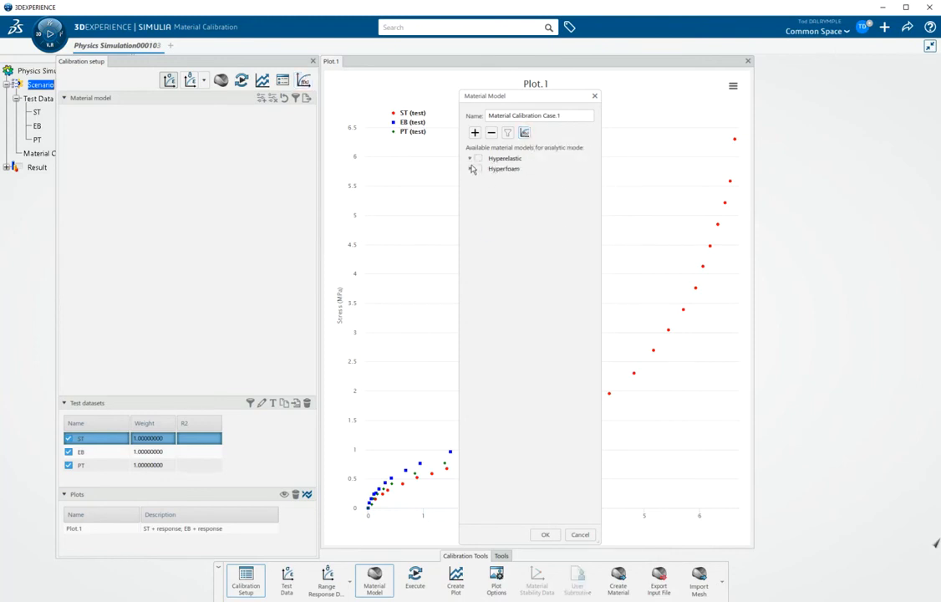
Step: Create a material calibration case named Treloar using the basic Hyperelastic model in analytic mode
left_click(475, 132)
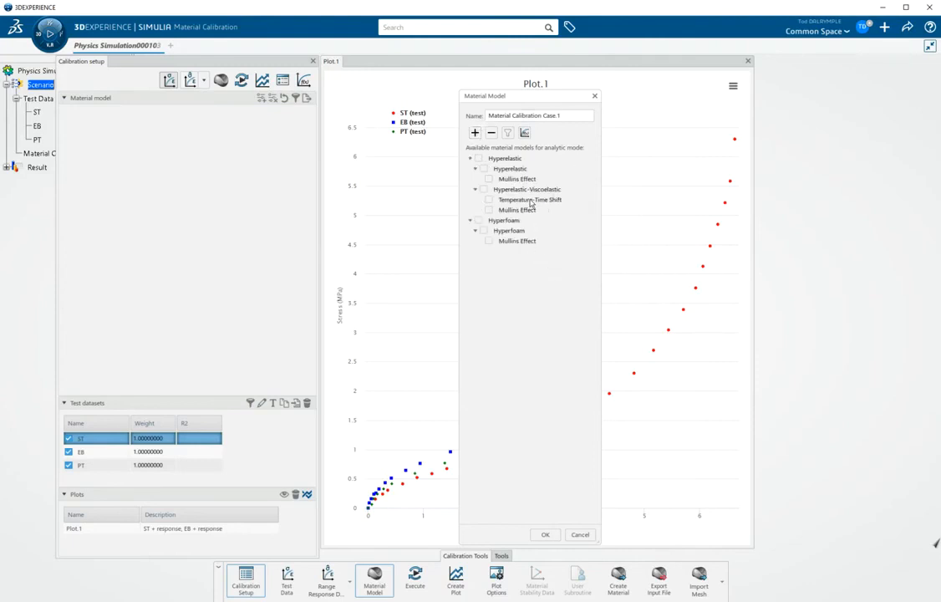
left_click(483, 169)
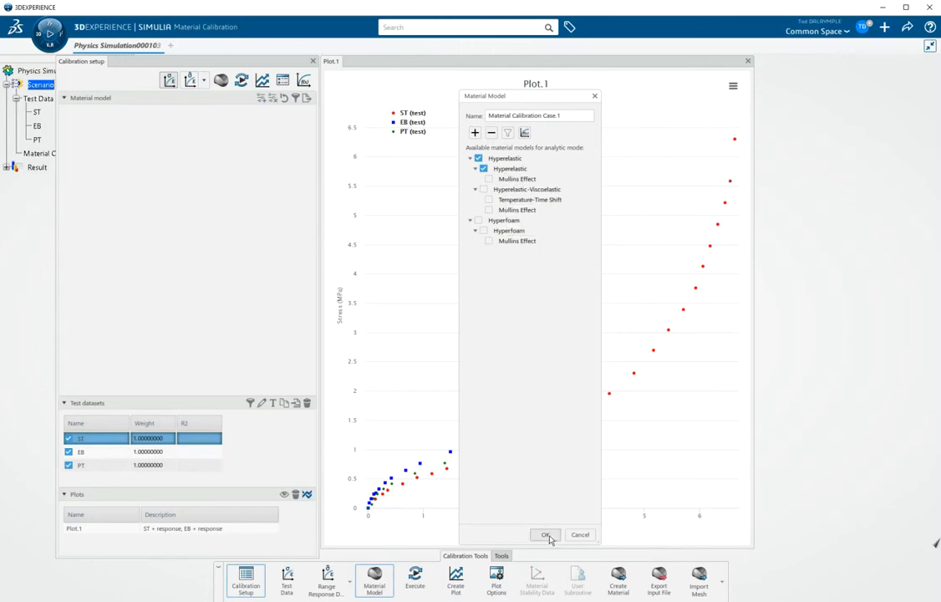
triple_click(516, 117)
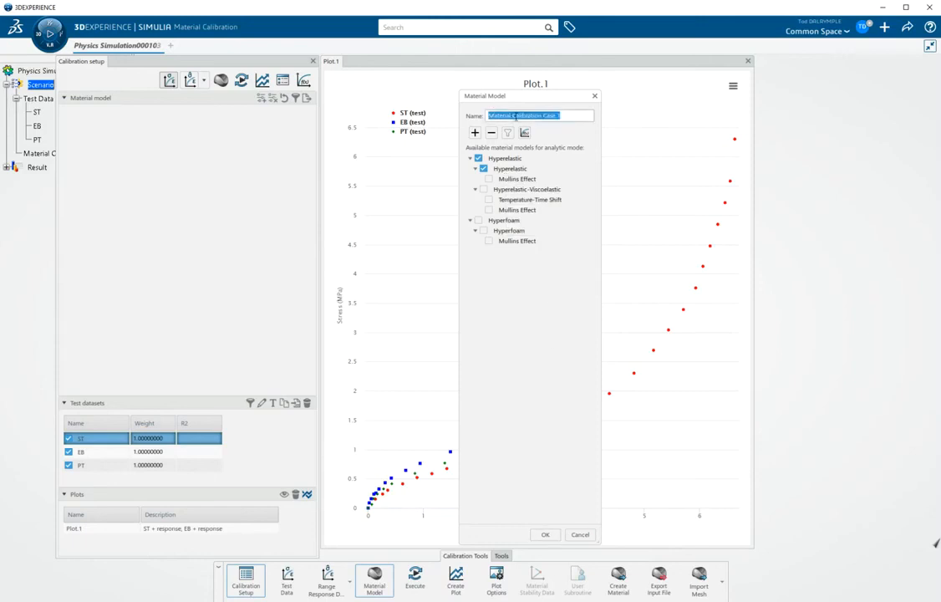
type("Treloar")
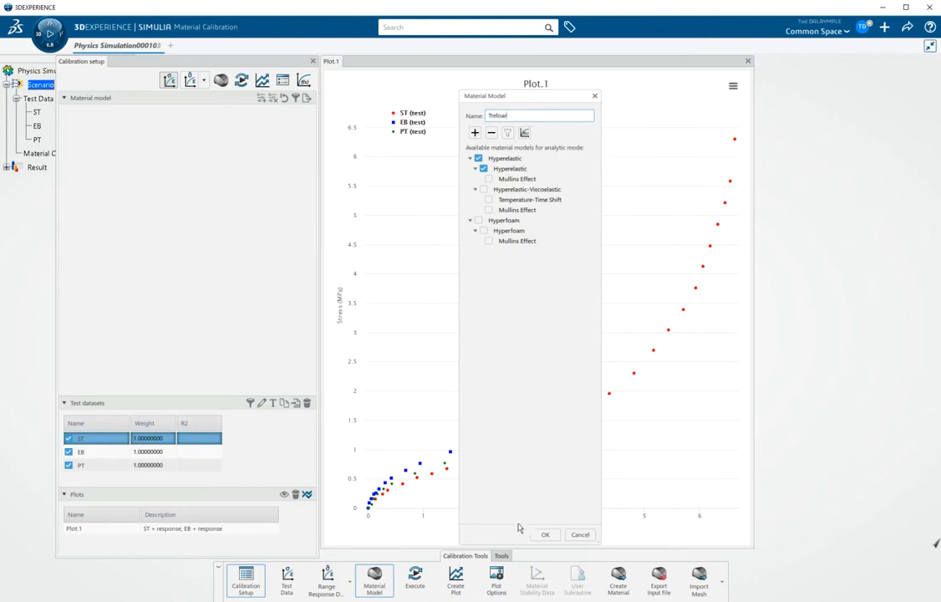
left_click(545, 536)
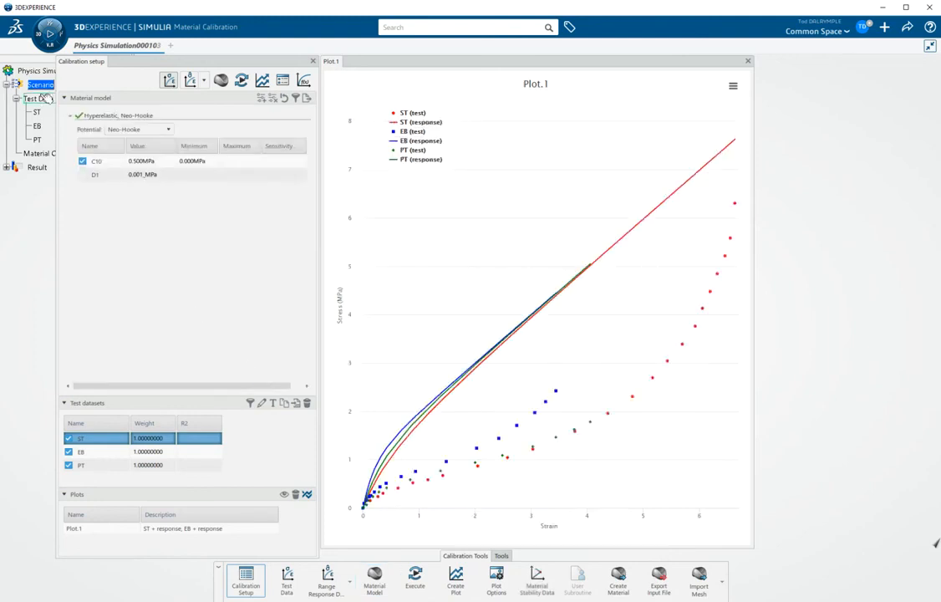
Step: Review the available hyperelastic potentials, keep Neo-Hooke, and run the calibration against the three test datasets
left_click(165, 131)
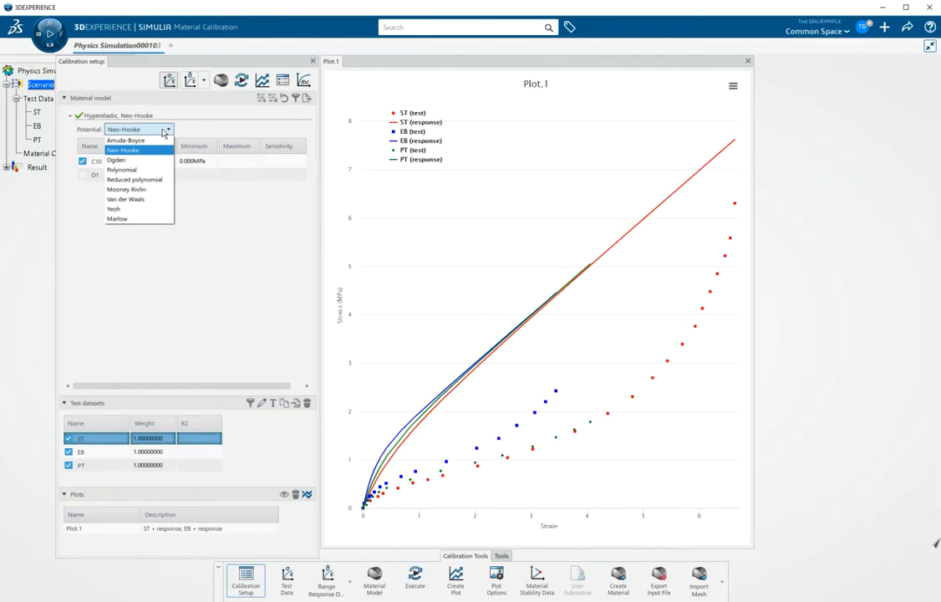
left_click(147, 152)
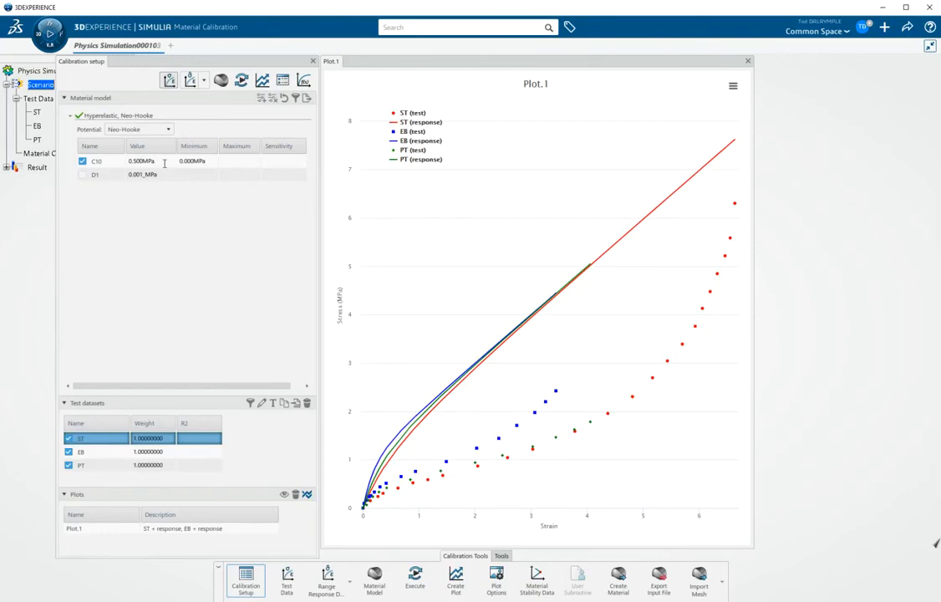
mouse_move(381, 497)
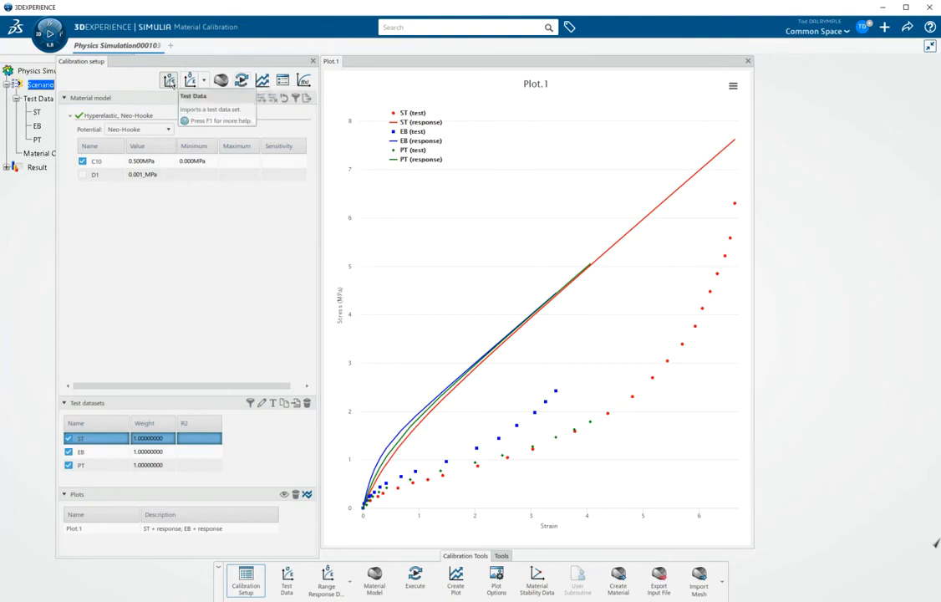
left_click(241, 79)
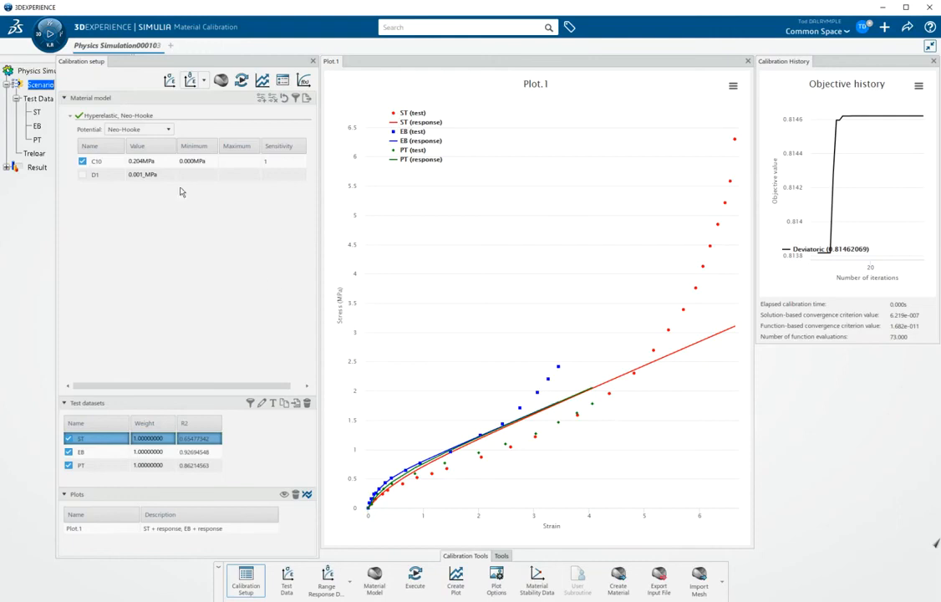
Step: Change the hyperelastic potential to Yeoh and run the calibration
left_click(166, 129)
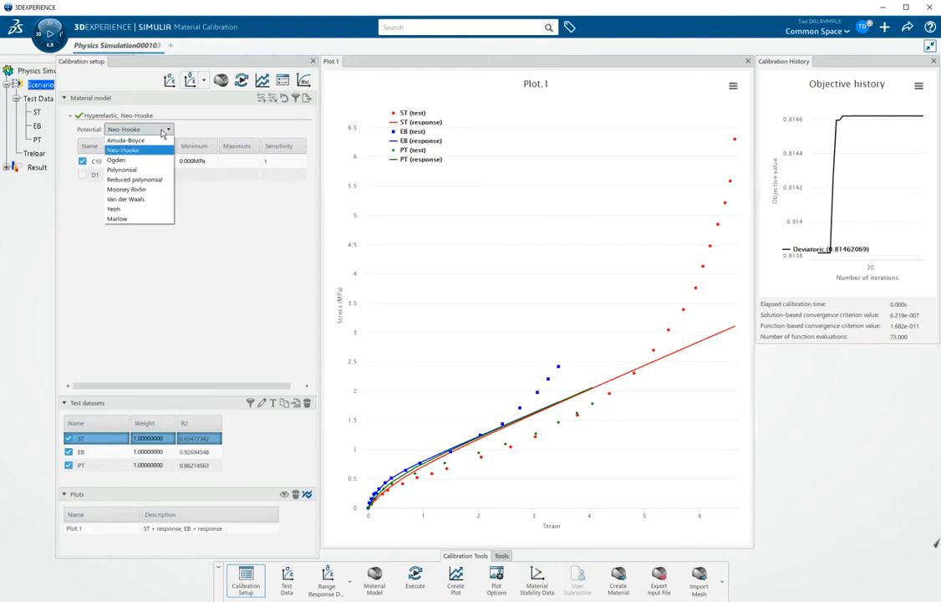
left_click(139, 210)
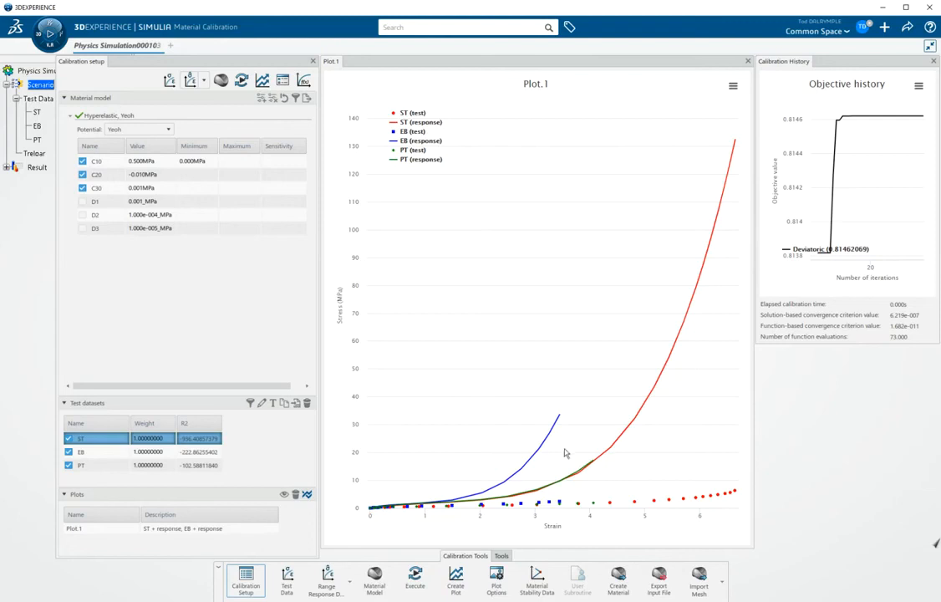
left_click(241, 81)
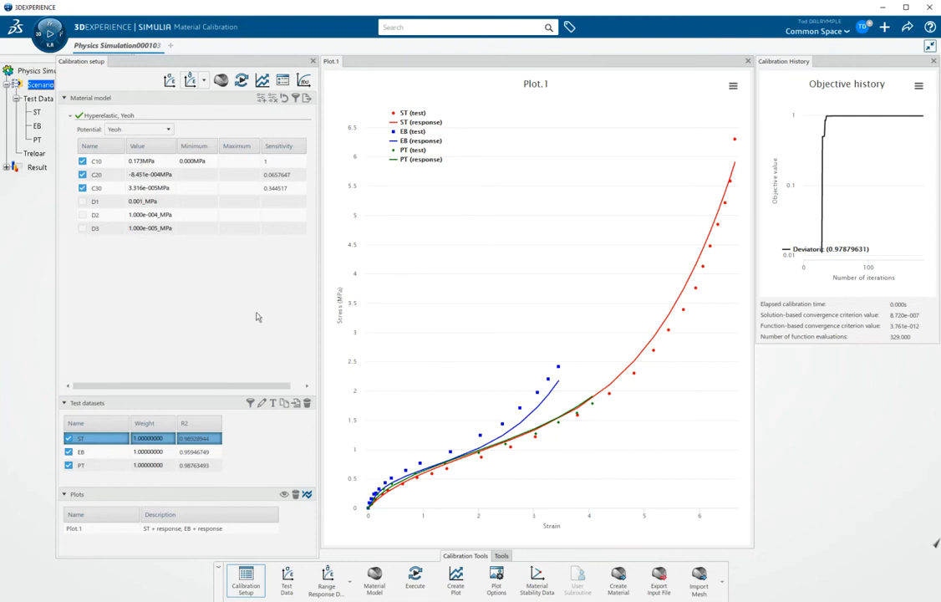
Step: Change the hyperelastic potential to Ogden with order 3 and run the calibration
left_click(169, 131)
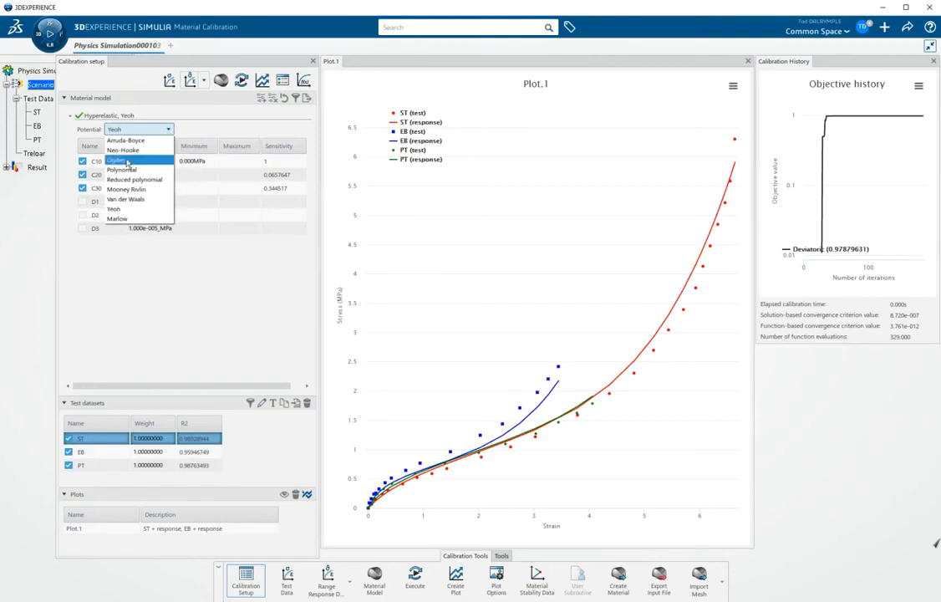
left_click(127, 162)
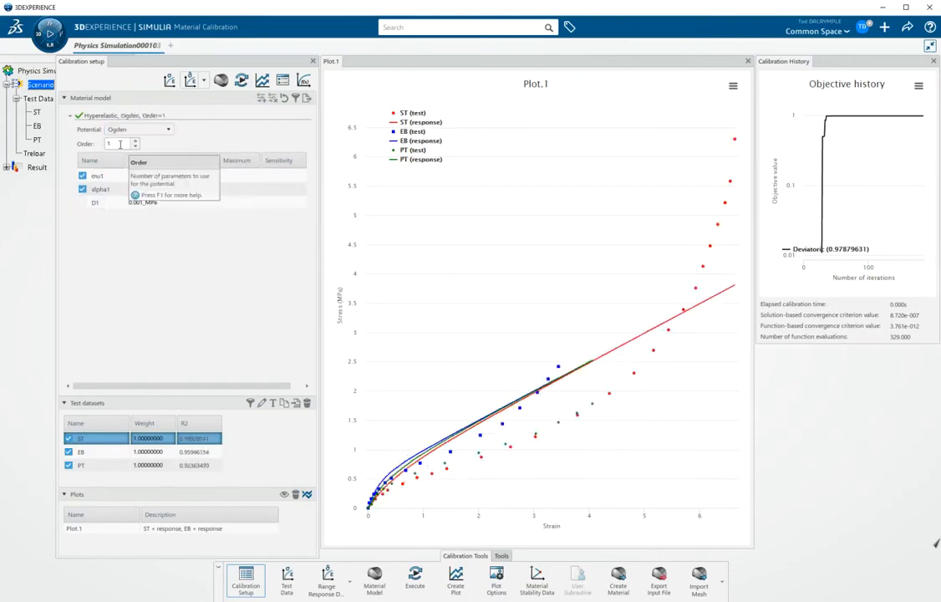
type("3")
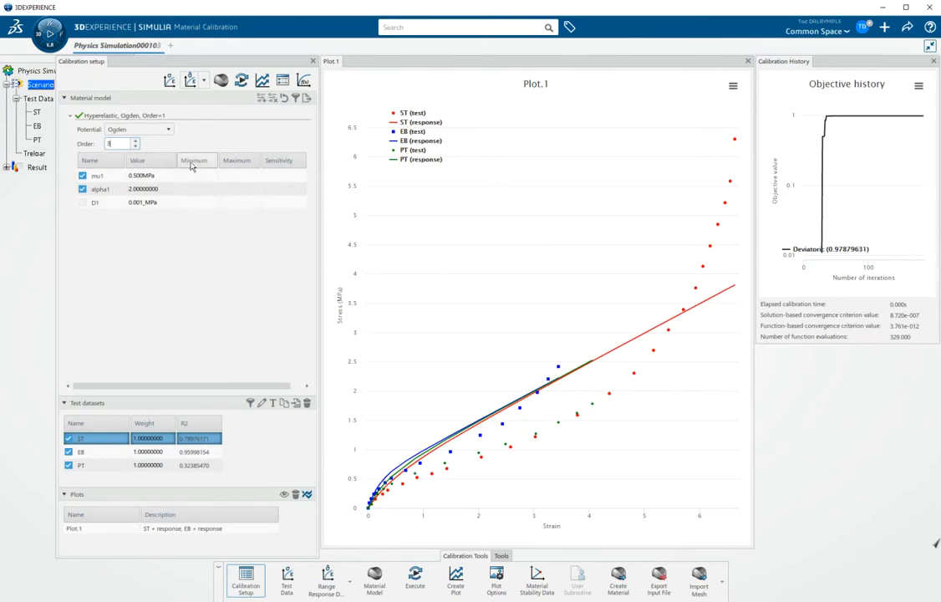
key("Return")
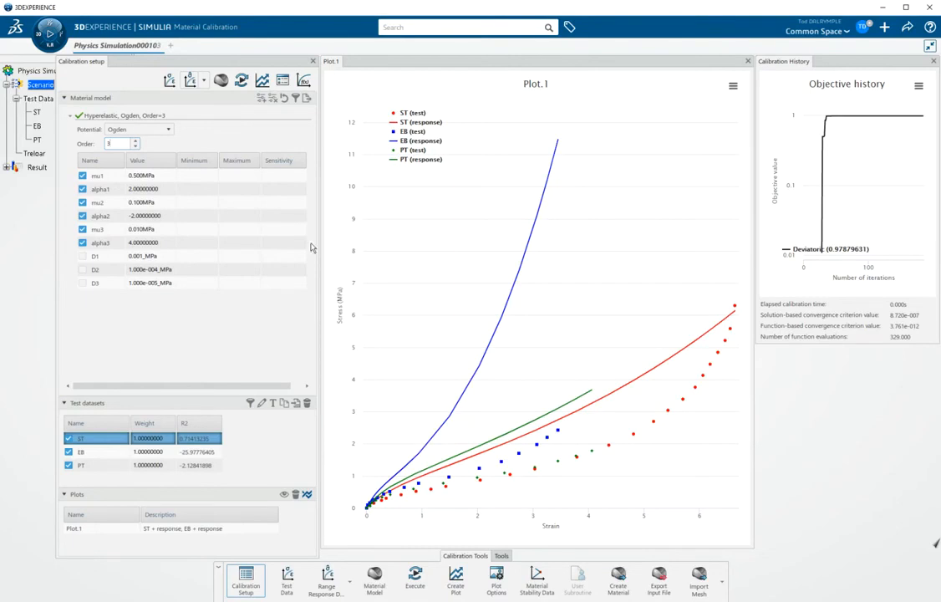
left_click(241, 81)
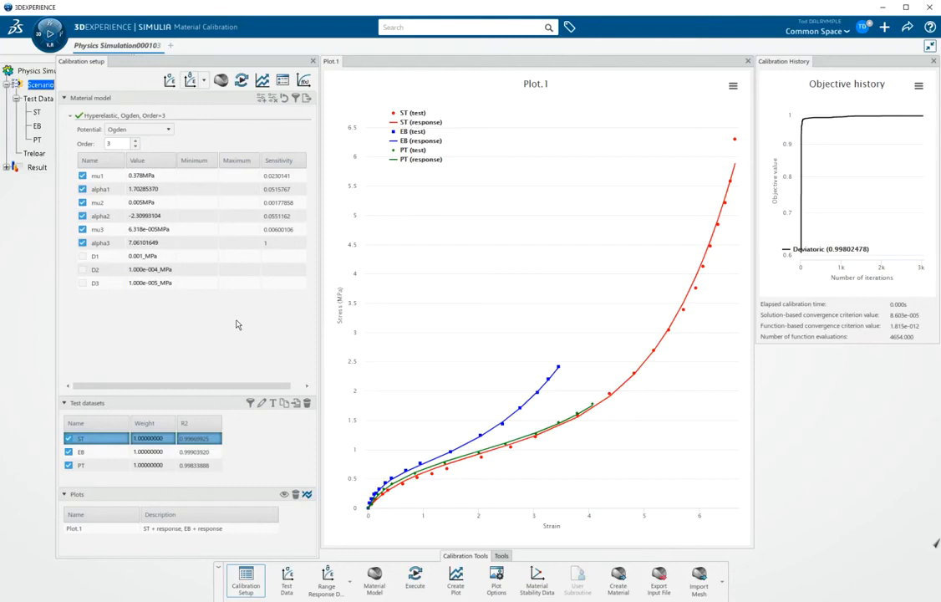
Step: Select the EB dataset's fit result and display the optimization controls for the calibration
left_click(199, 453)
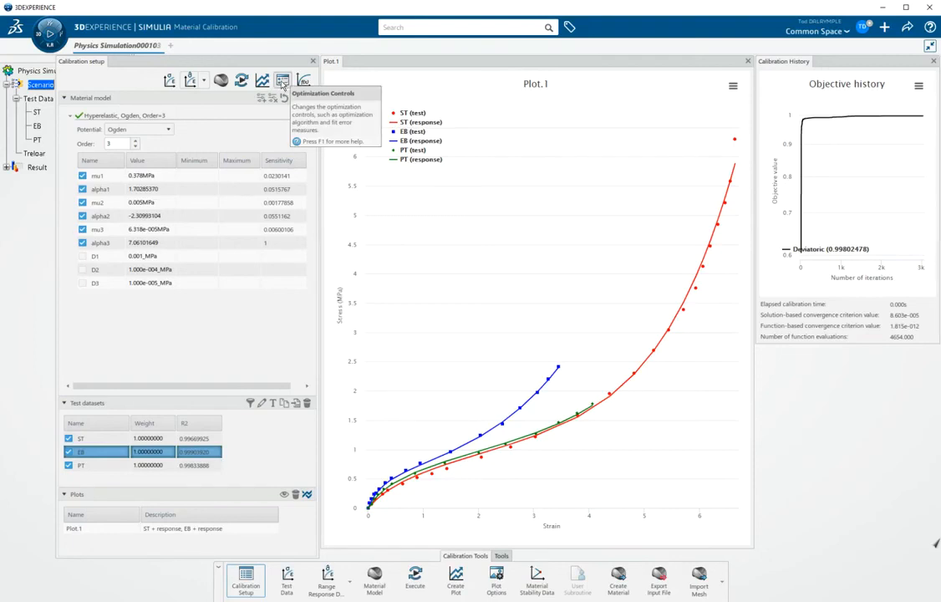
left_click(283, 81)
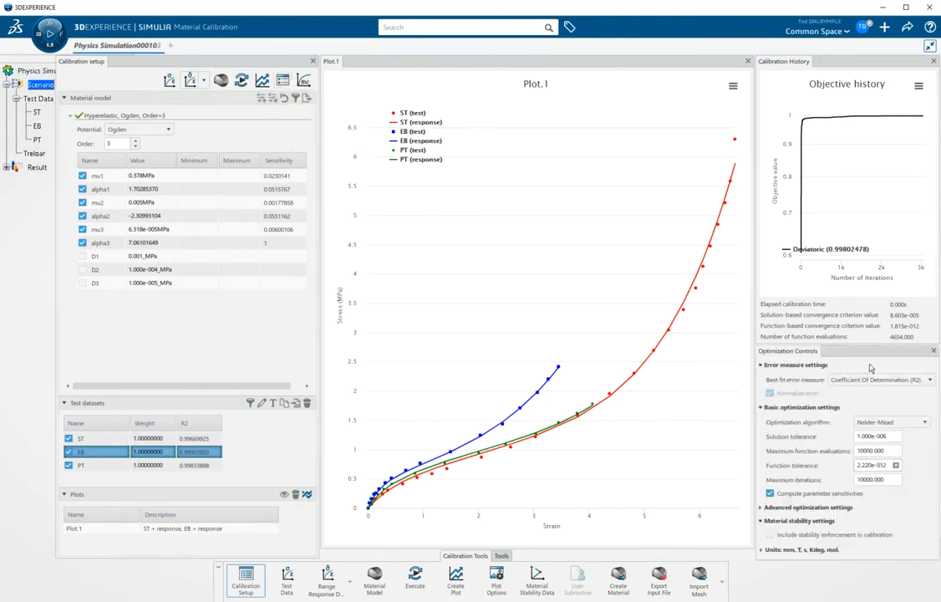